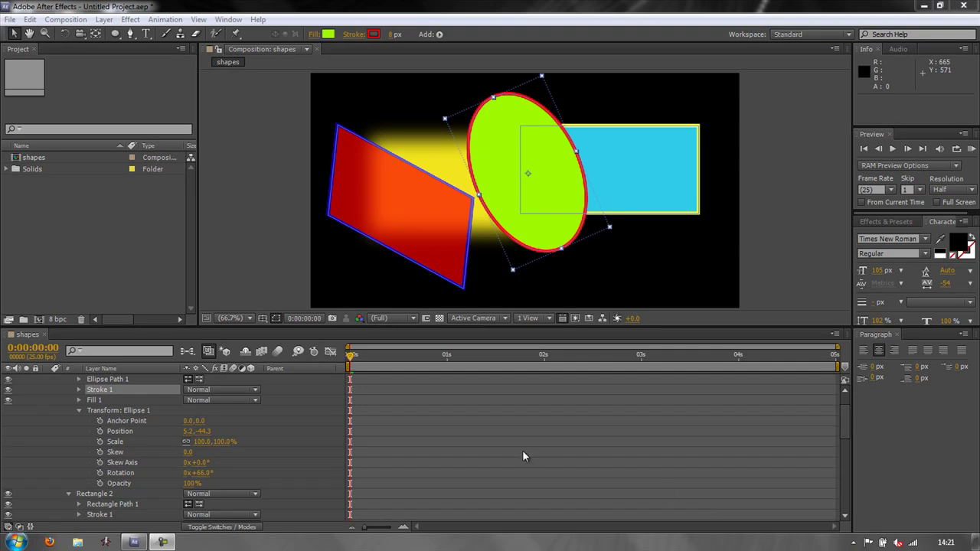
- Collapse the layer properties and delete Shape Layer 1 and Yellow Solid 1 from the shapes composition
left_click(315, 430)
scroll(316, 431, "down", 3)
scroll(313, 430, "up", 4)
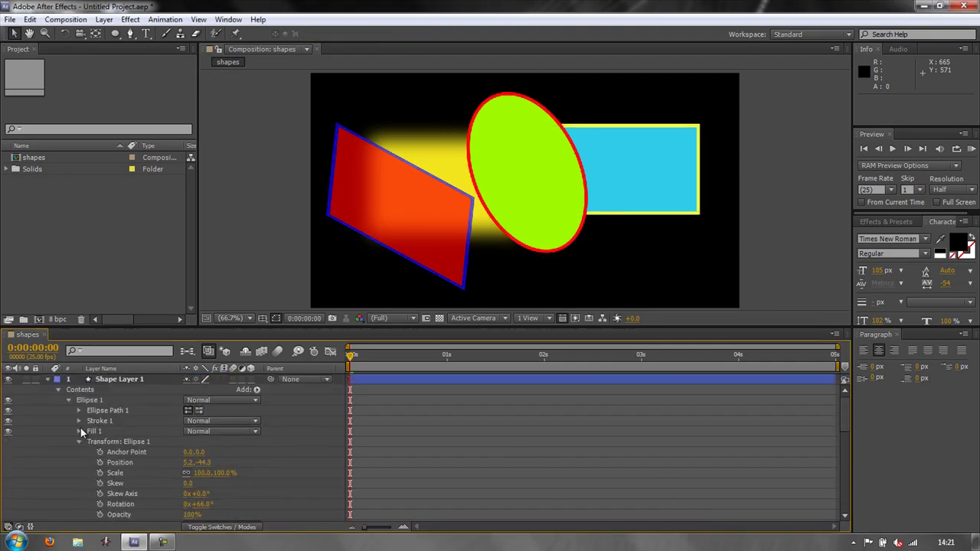
key("u")
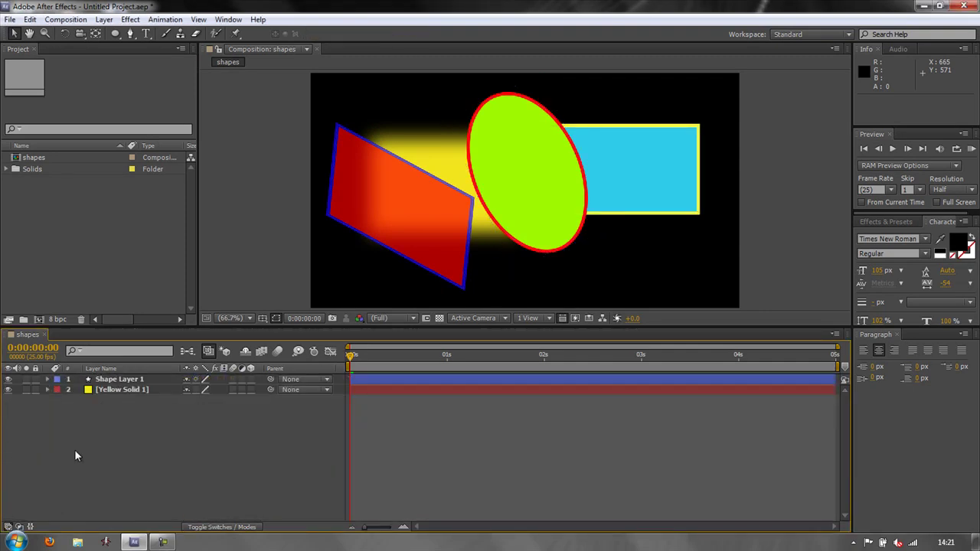
left_click(109, 381)
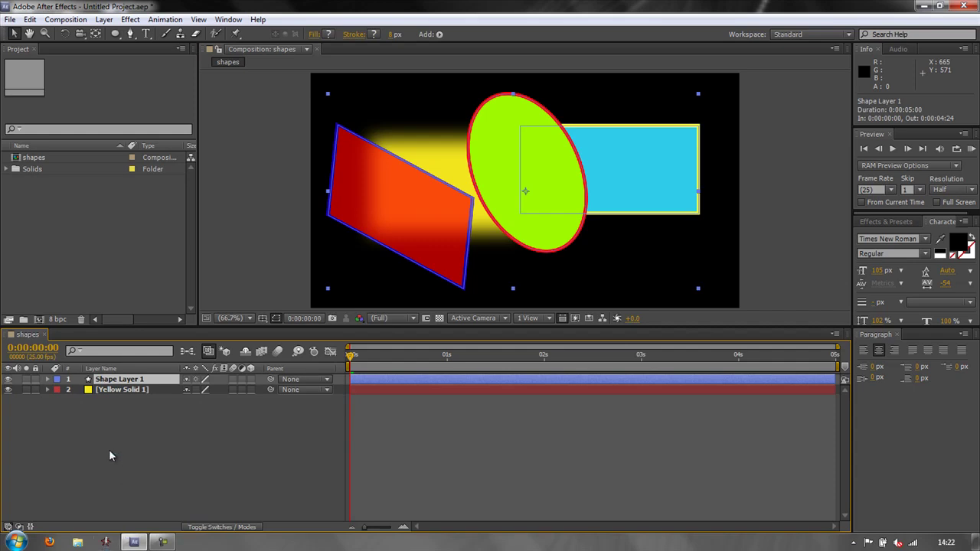
left_click(127, 389, "shift")
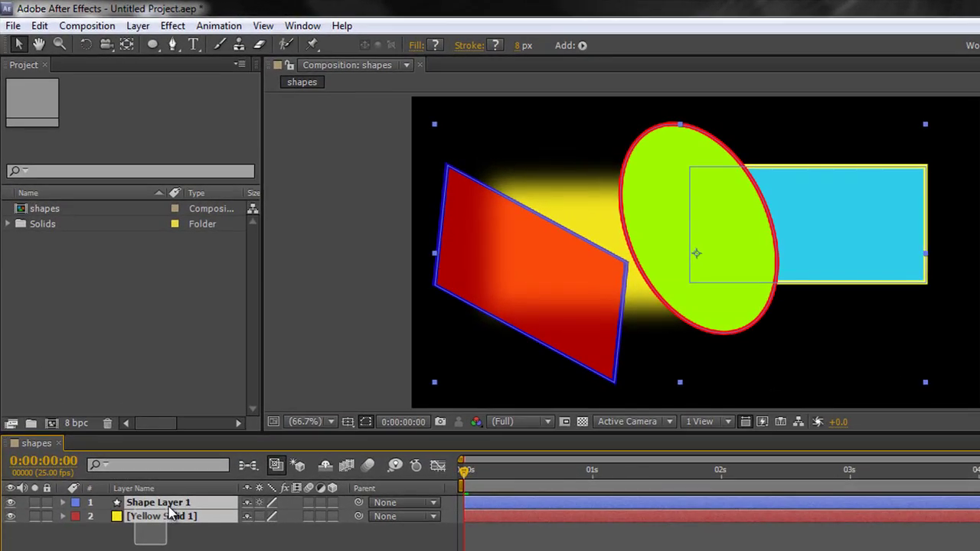
left_click_drag(170, 512, 175, 509)
key("Delete")
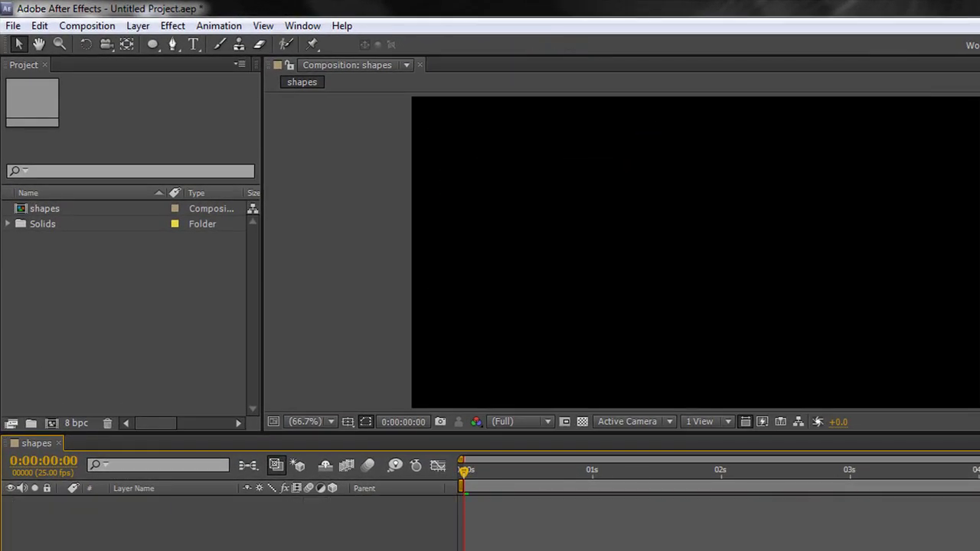
- Draw a wide ellipse with a green fill and an 8 px red stroke across most of the composition using the Ellipse tool
left_click(152, 46)
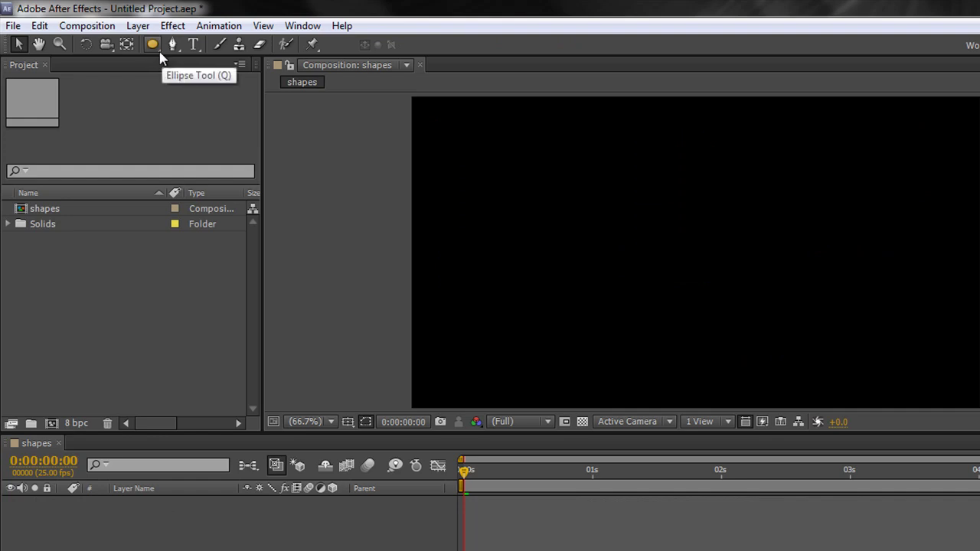
left_click(156, 47)
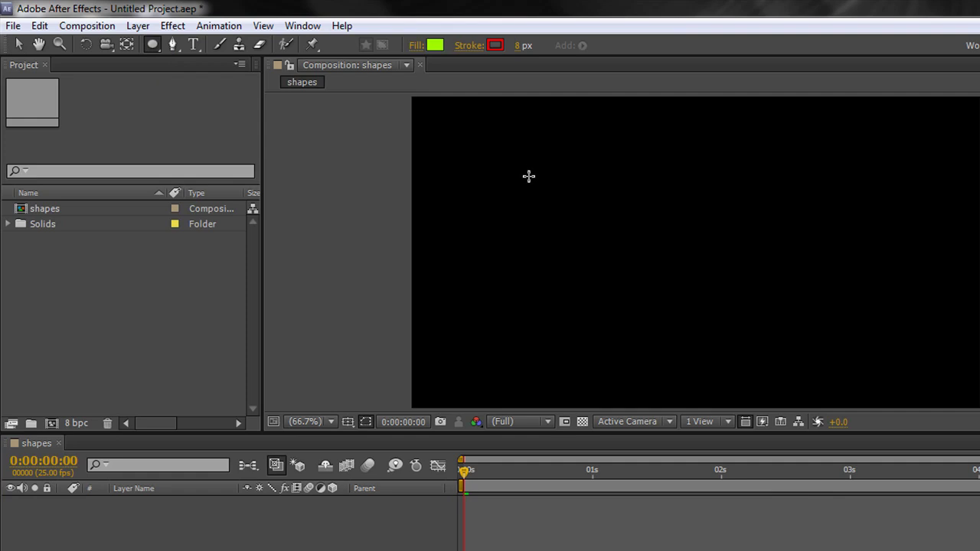
left_click_drag(525, 176, 886, 334)
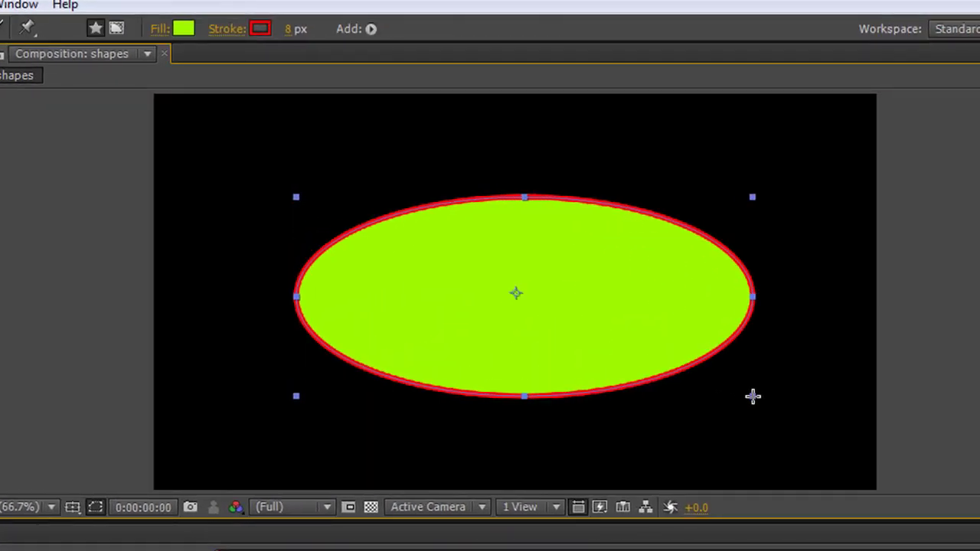
left_click_drag(753, 396, 827, 414)
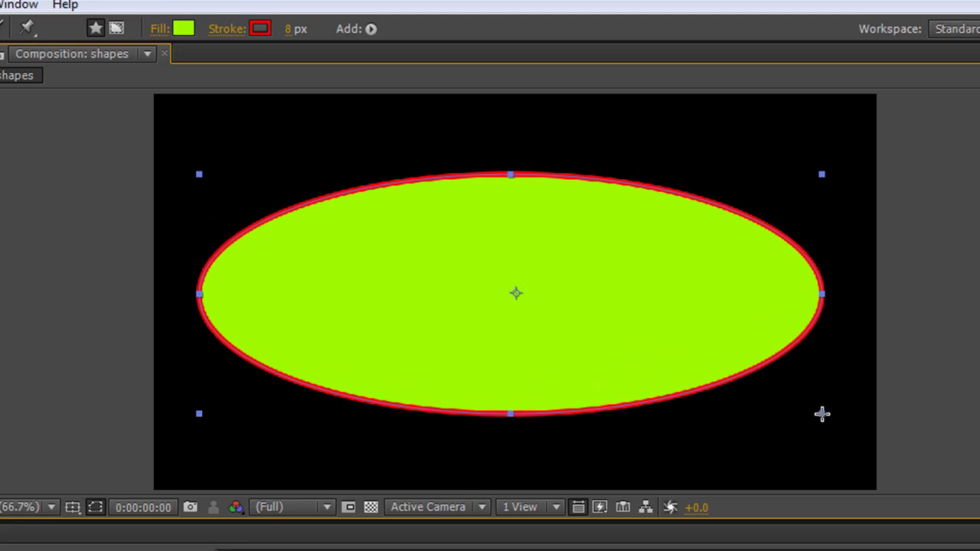
- Play the composition briefly and examine the contents of Ellipse 1, including its stroke properties
key("space")
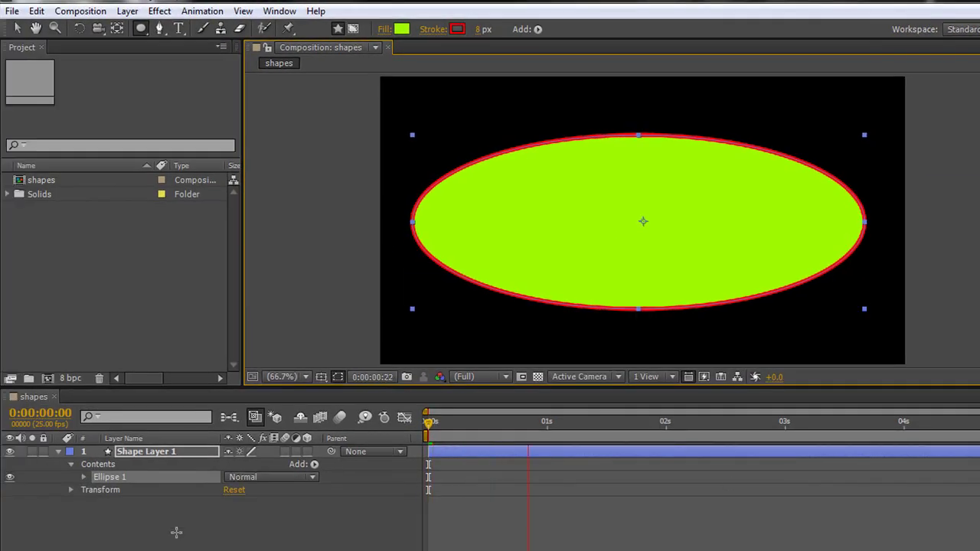
key("space")
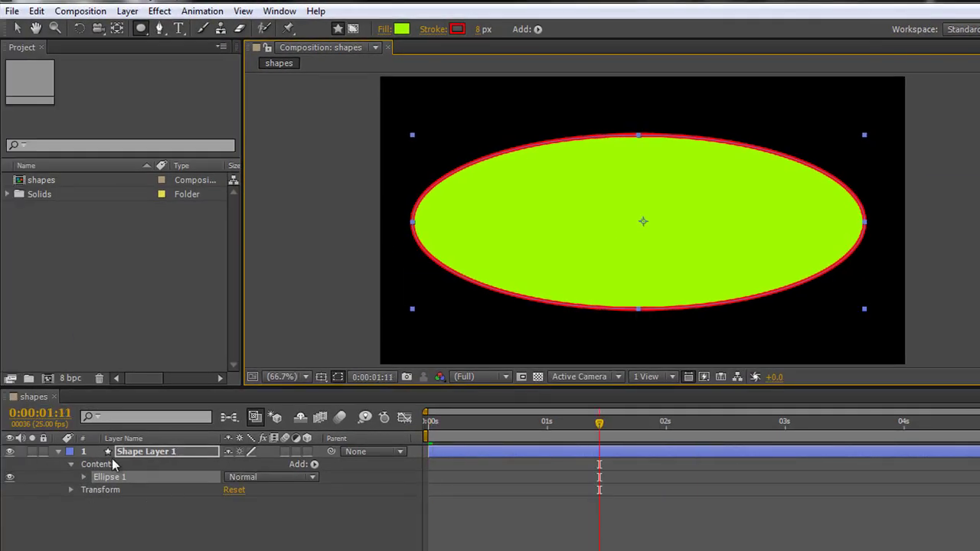
left_click(84, 476)
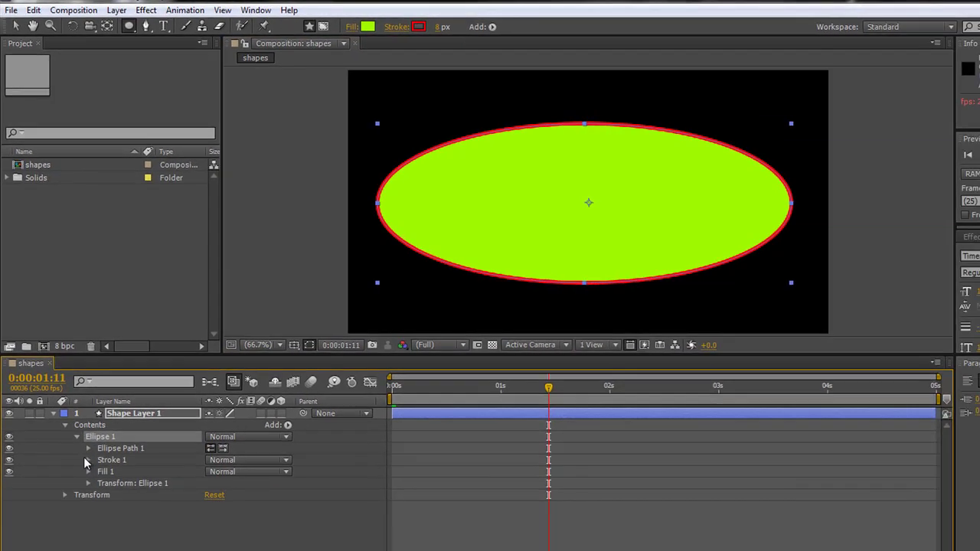
left_click(89, 461)
left_click(88, 459)
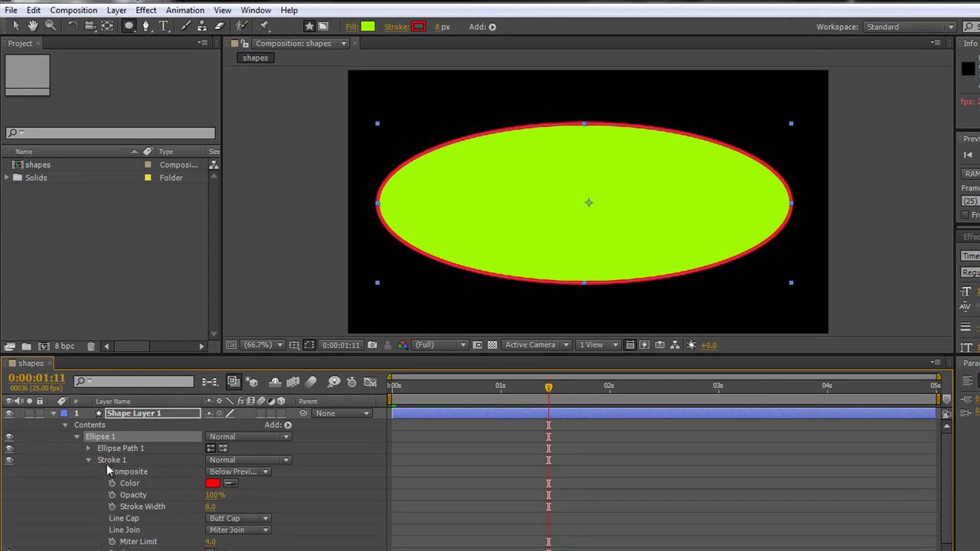
left_click(89, 459)
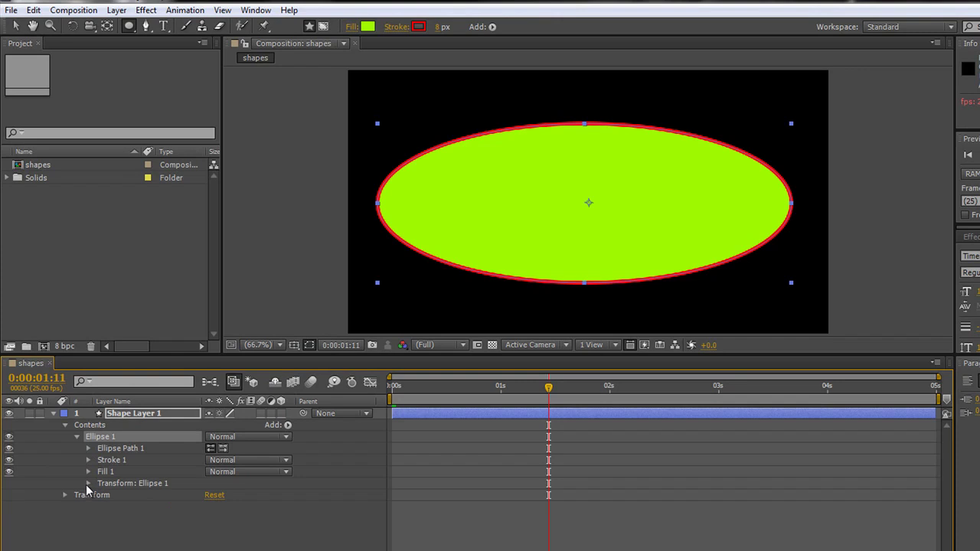
- Try a skew of 11.0 with a skew axis of 43° on Ellipse 1 and reset both values
left_click(88, 483)
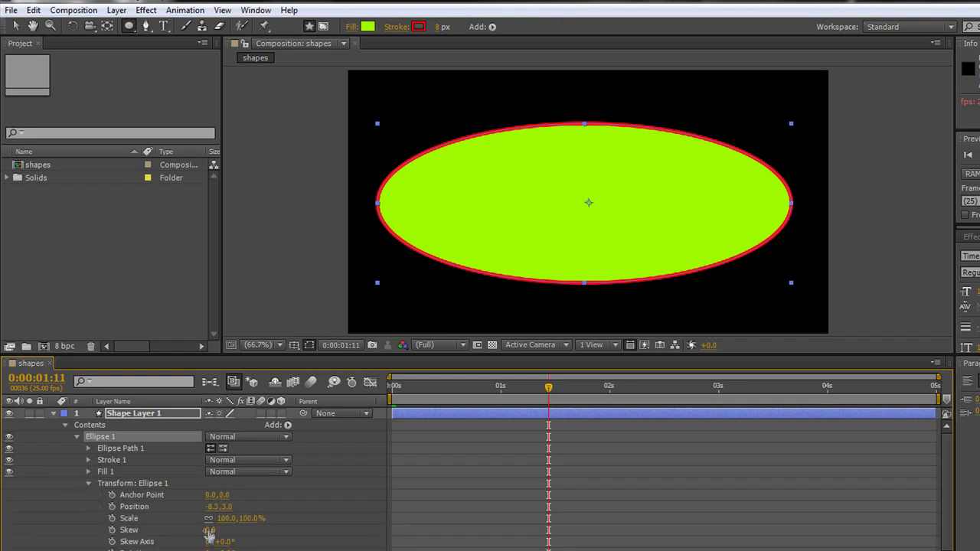
left_click_drag(211, 530, 244, 542)
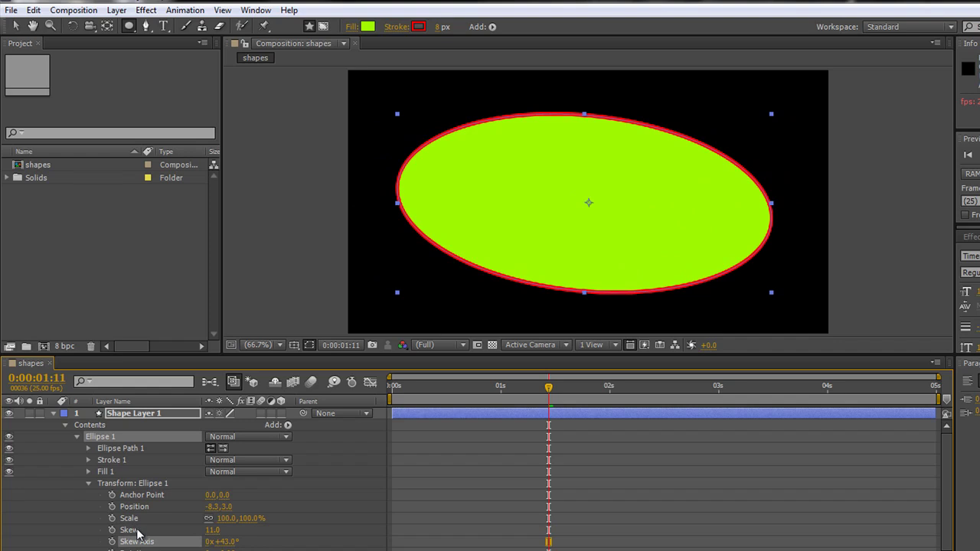
right_click(138, 530)
left_click(170, 489)
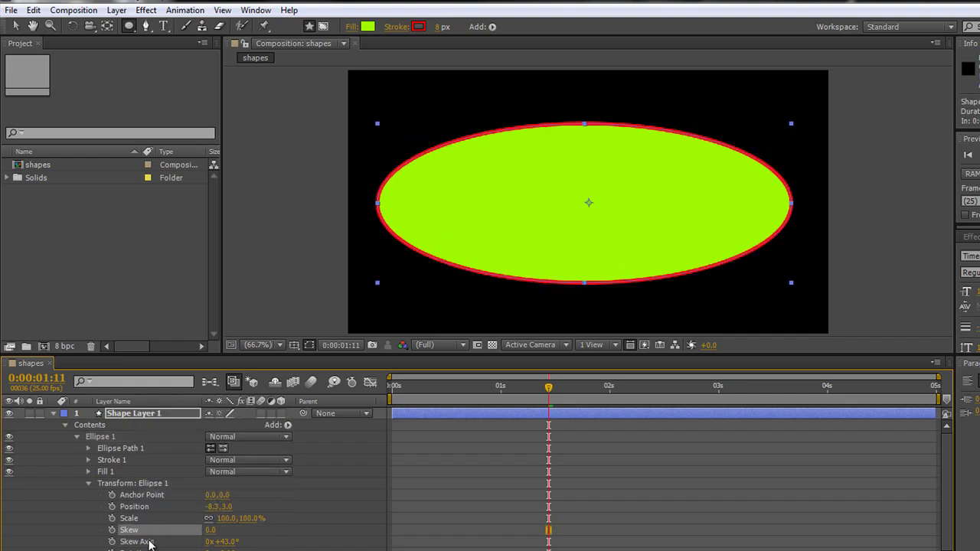
right_click(141, 542)
left_click(184, 501)
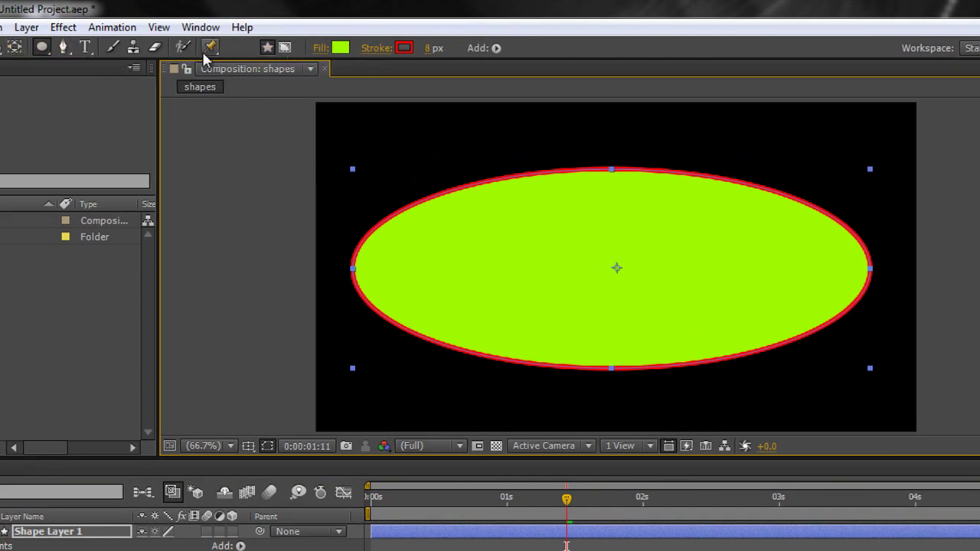
- Try an elliptical mask over the middle of the shape layer, undo it, and return the Ellipse tool to creating shapes
left_click(285, 48)
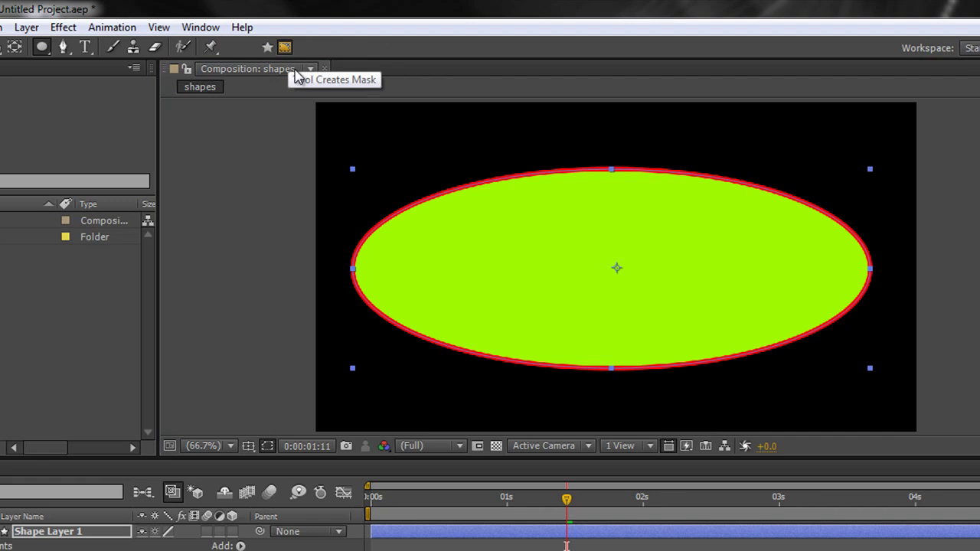
left_click_drag(452, 206, 773, 403)
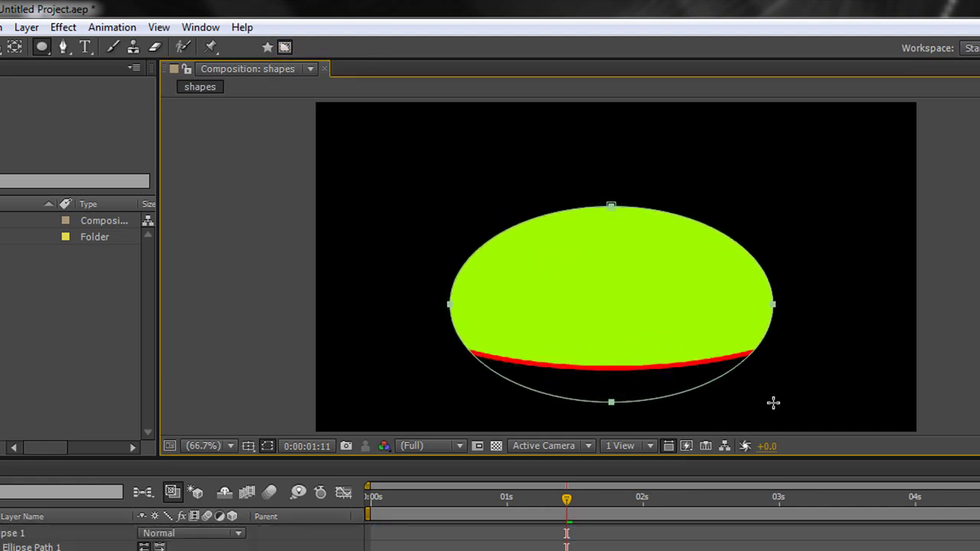
scroll(490, 536, "down", 1)
scroll(490, 536, "up", 3)
scroll(490, 536, "down", 3)
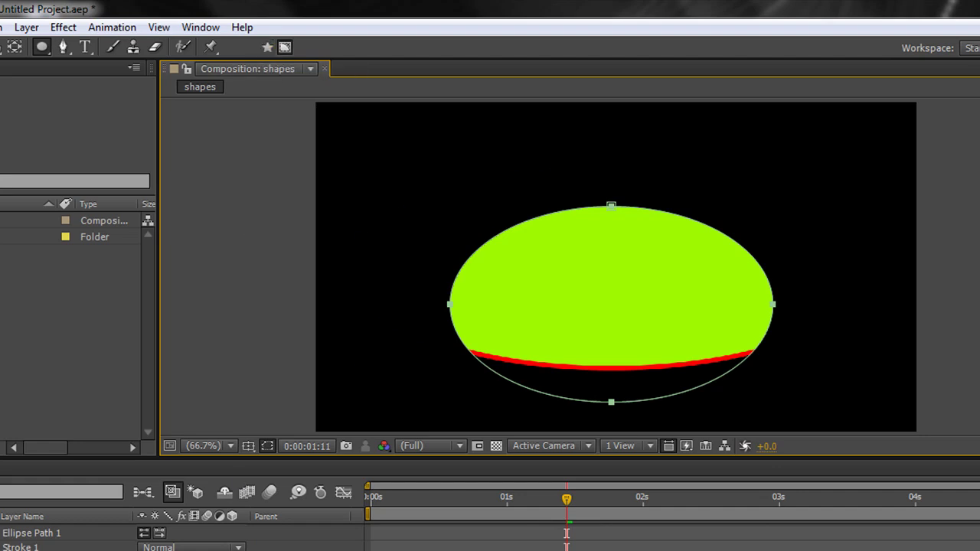
scroll(184, 540, "up", 2)
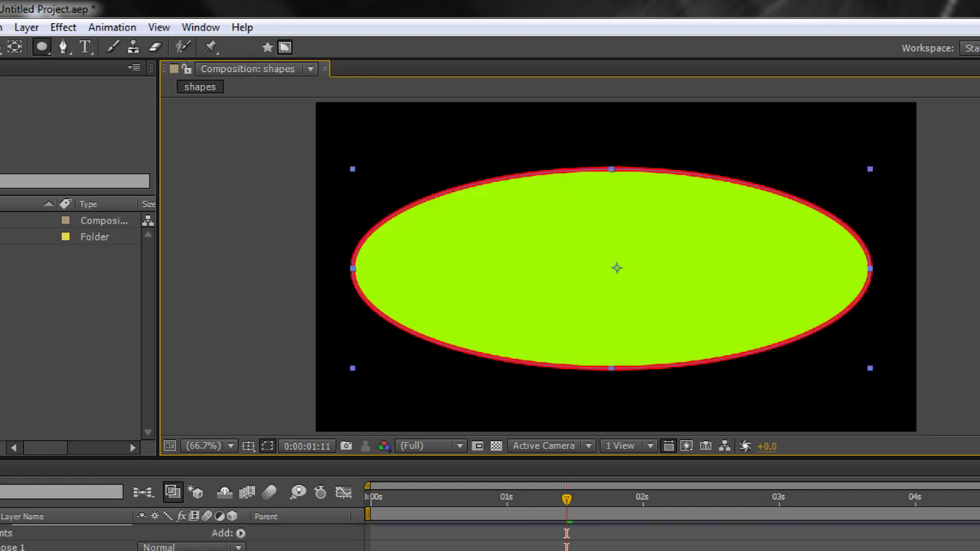
left_click(268, 49)
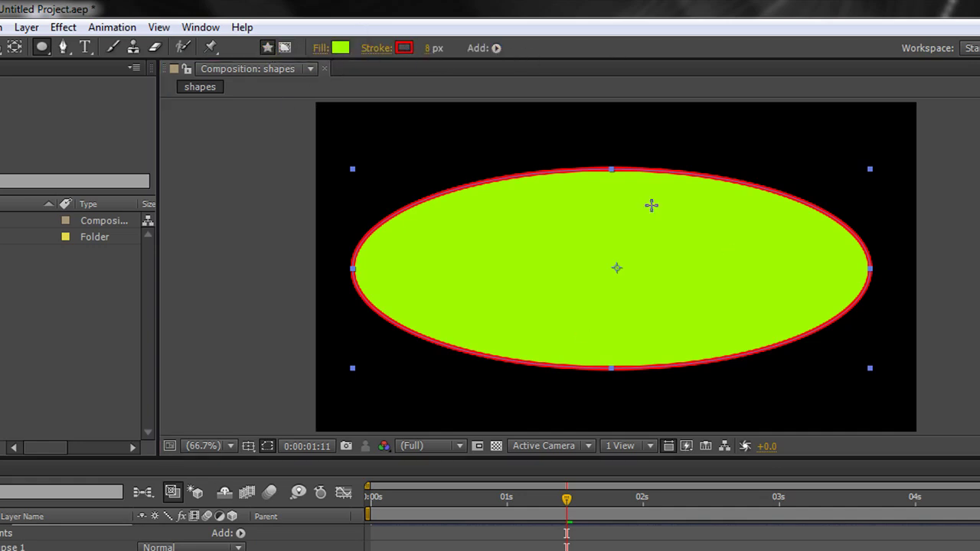
left_click(284, 48)
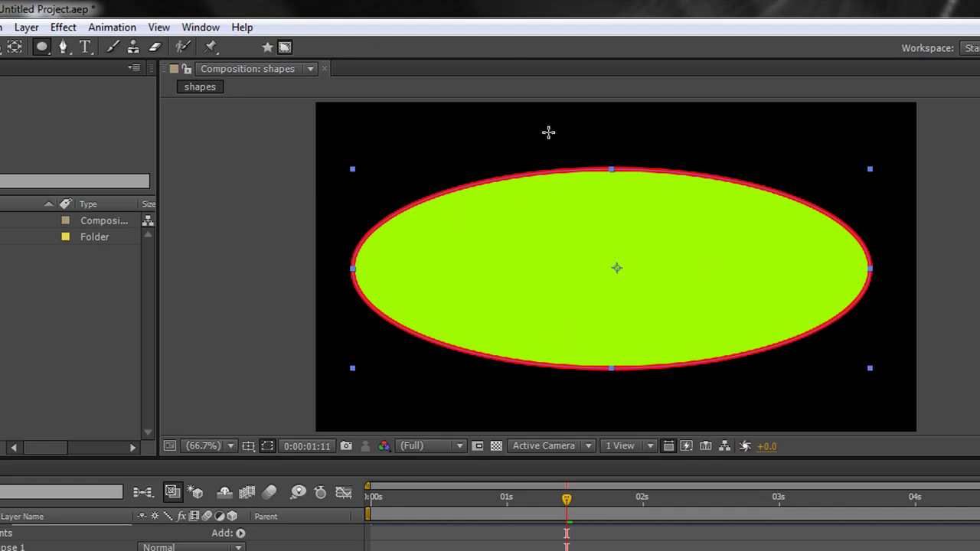
left_click(265, 47)
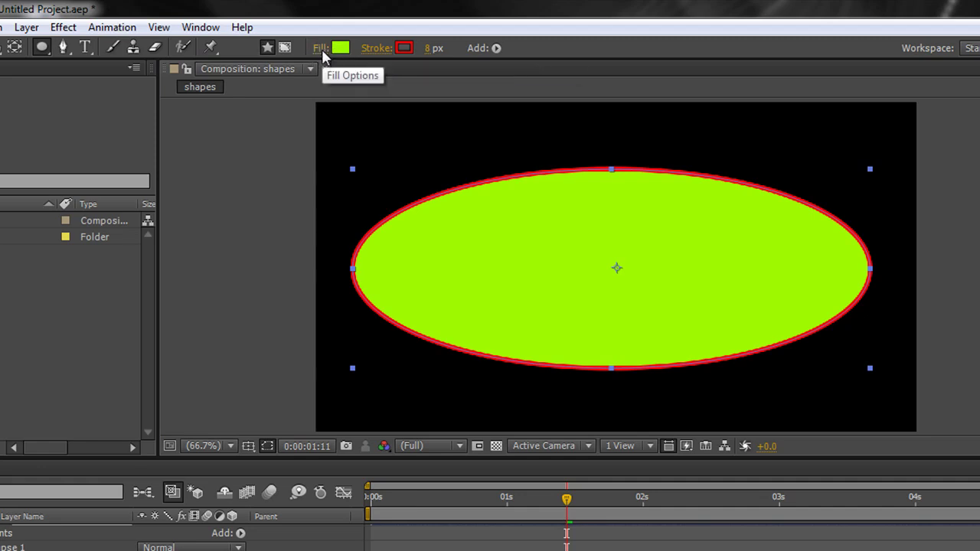
- Preview a linear gradient fill on the ellipse and apply a radial gradient fill instead
left_click(320, 48)
left_click_drag(563, 309, 556, 214)
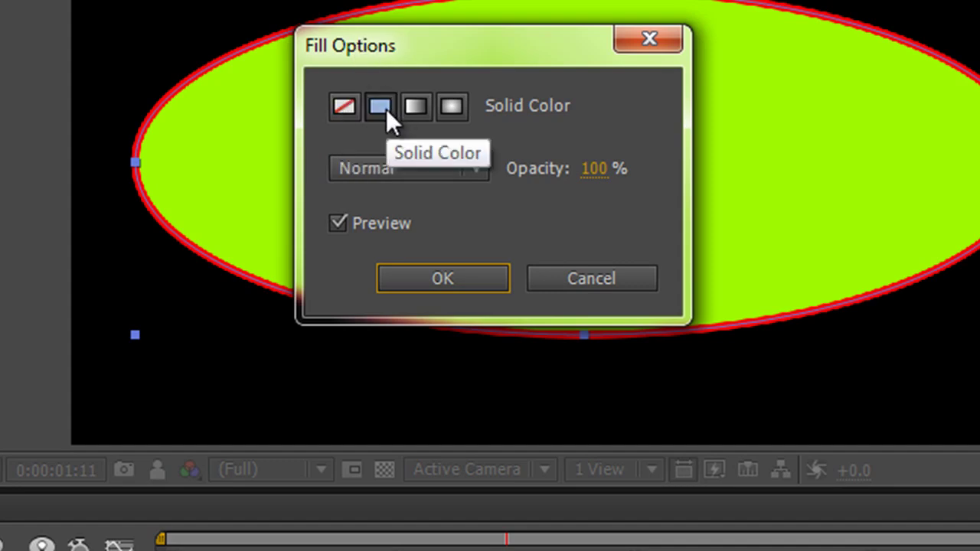
left_click(412, 107)
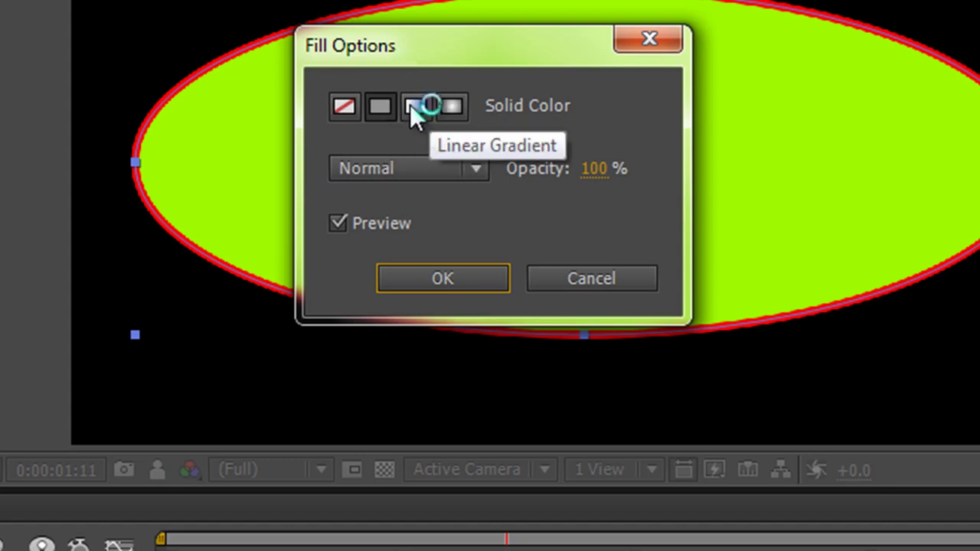
left_click(411, 107)
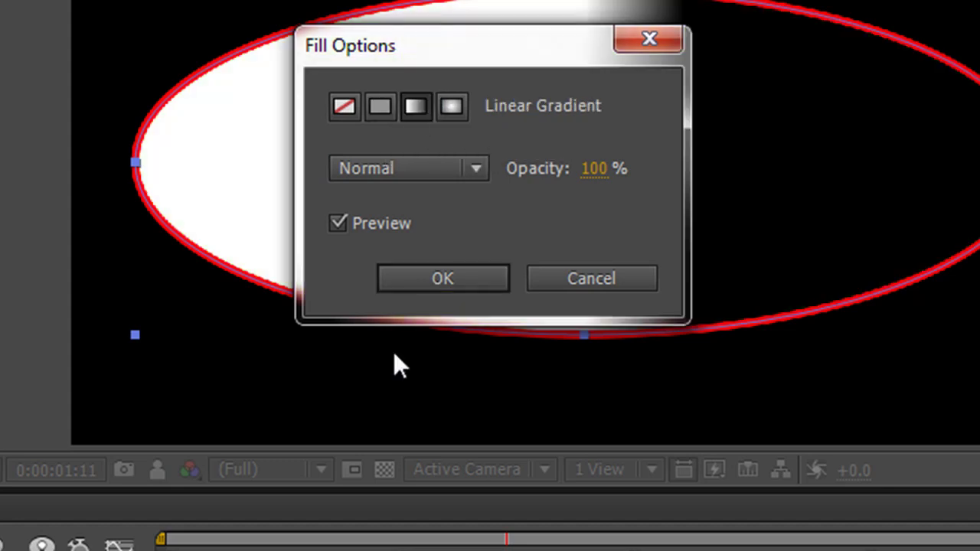
left_click(451, 107)
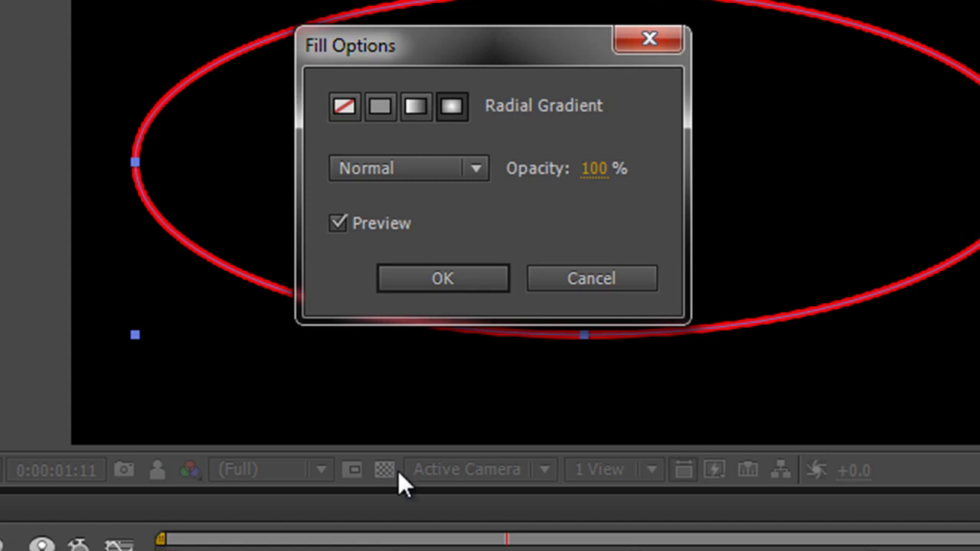
left_click(473, 178)
left_click(473, 178)
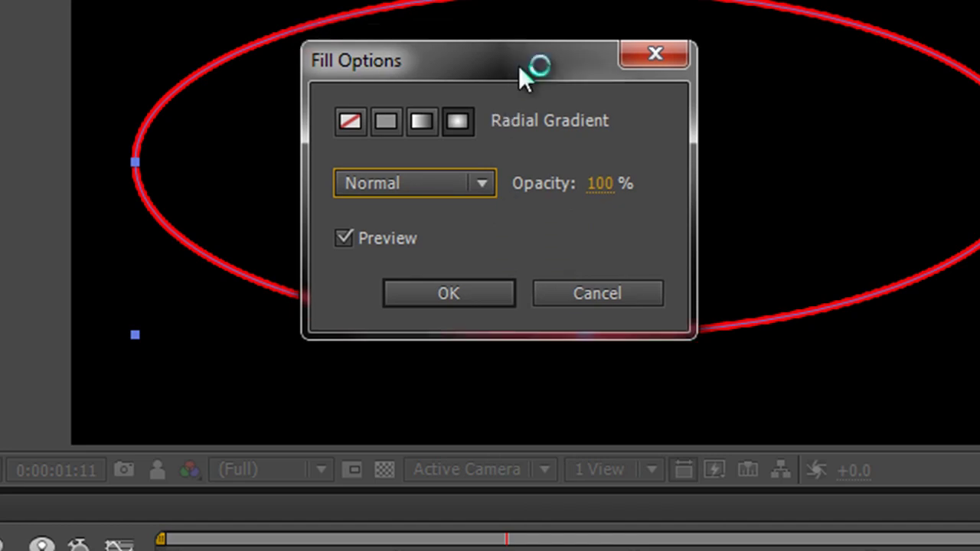
left_click_drag(506, 44, 751, 325)
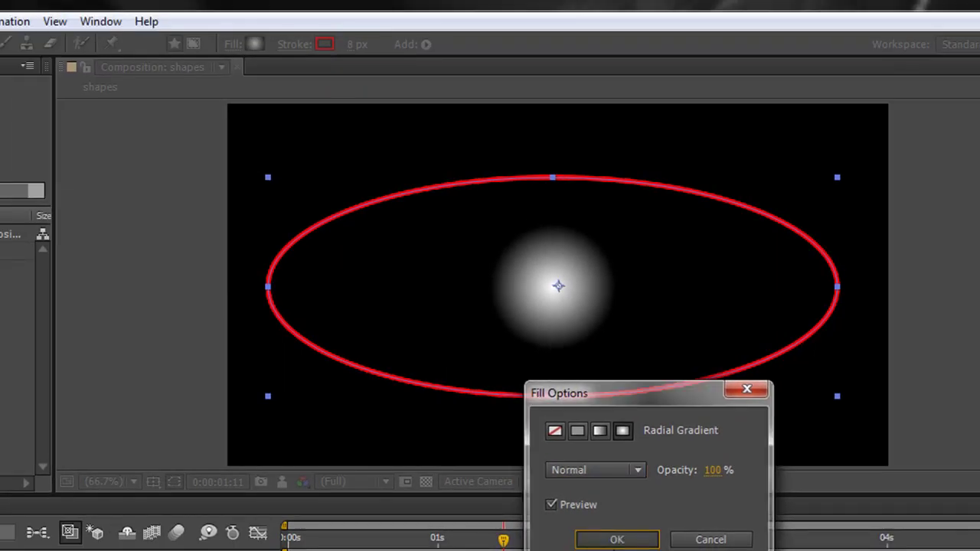
key("Return")
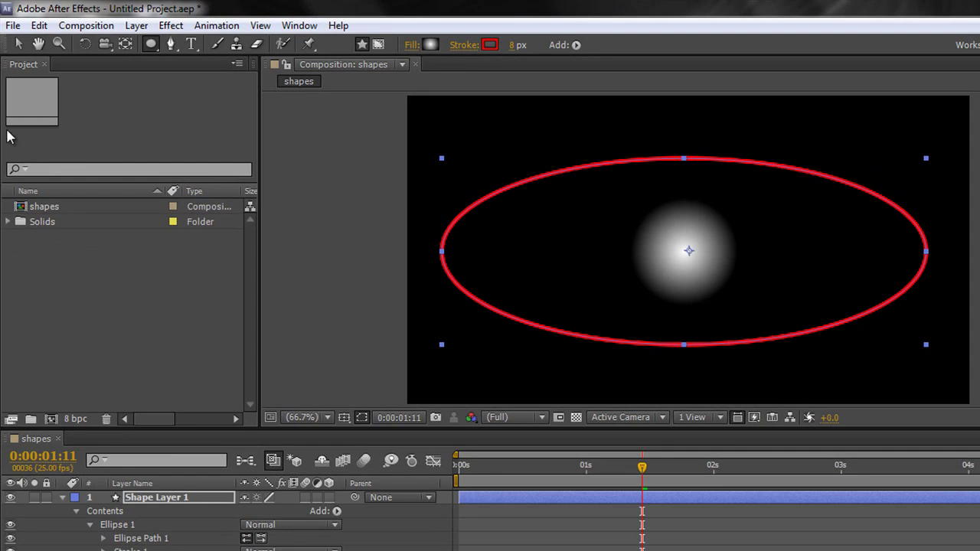
- Stretch the radial gradient across the ellipse, with its start point on the left edge and its end point on the right edge
left_click(19, 46)
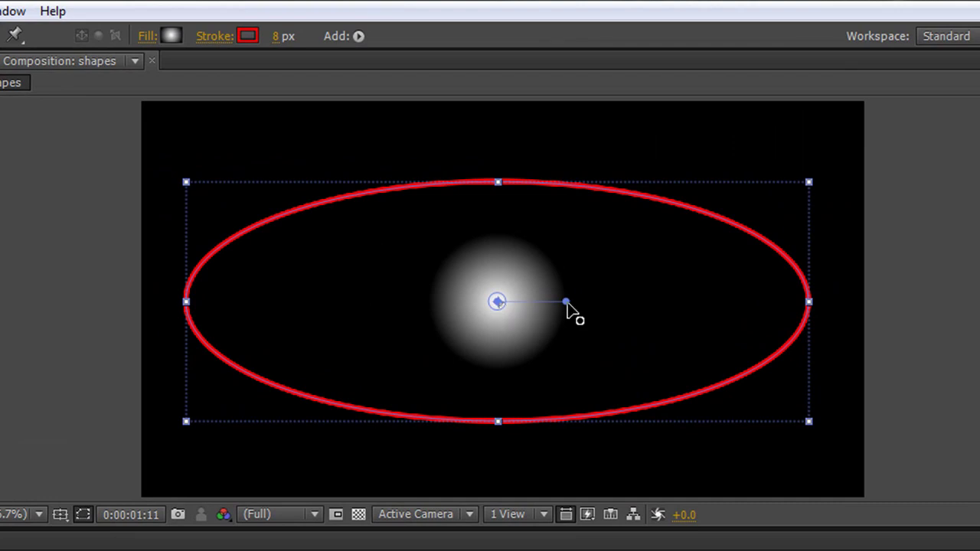
left_click_drag(566, 303, 809, 304)
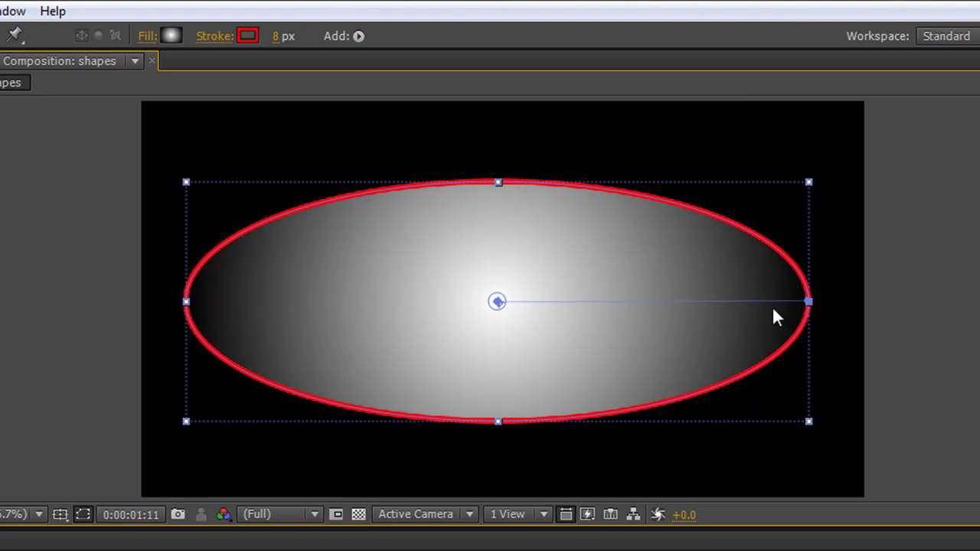
left_click_drag(430, 308, 188, 303)
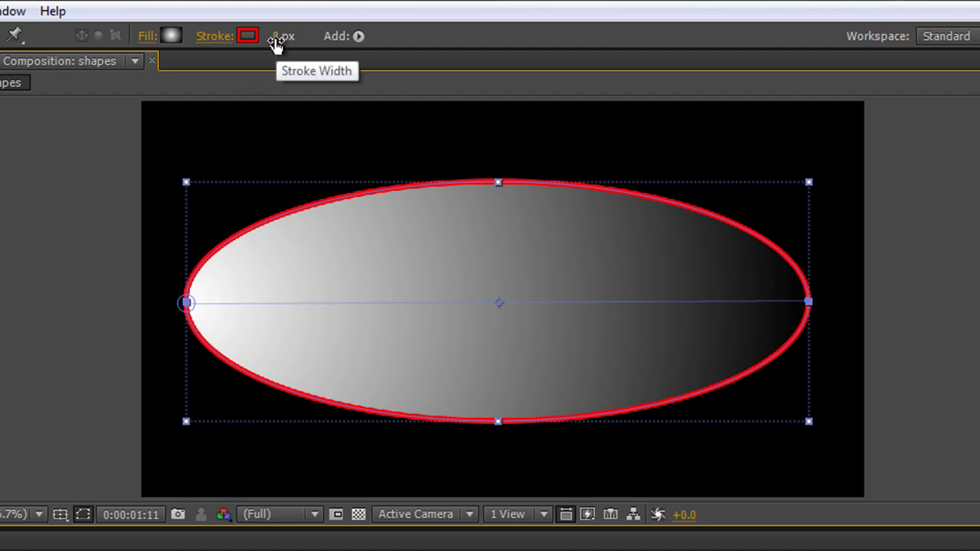
- Set the ellipse's stroke width to 20 px, preview a linear gradient stroke, and apply a radial gradient stroke instead
left_click_drag(276, 44, 291, 42)
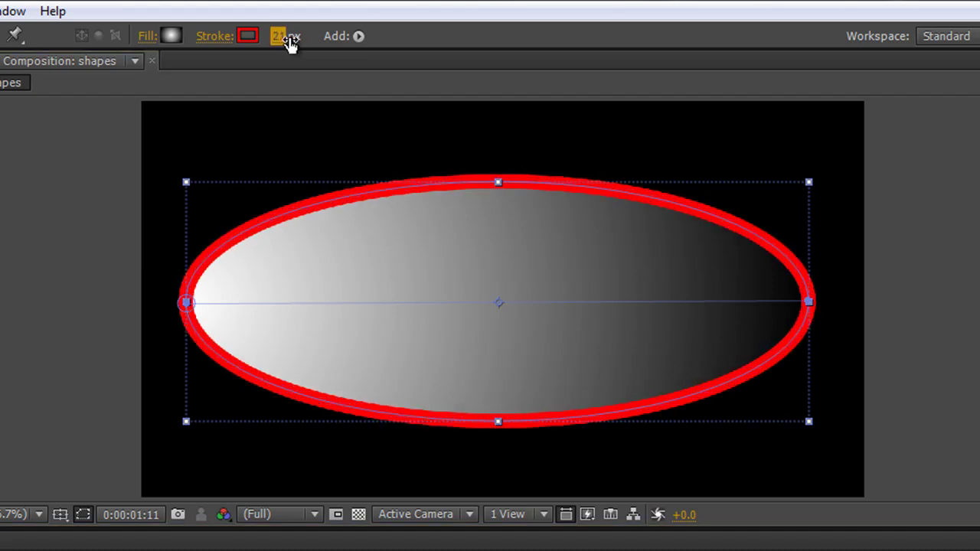
left_click(208, 36)
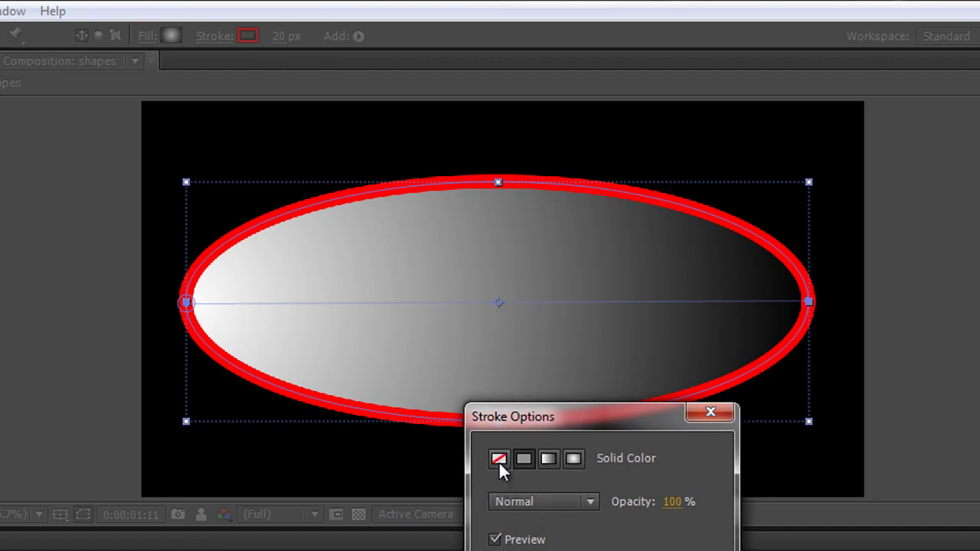
left_click(550, 459)
left_click(573, 460)
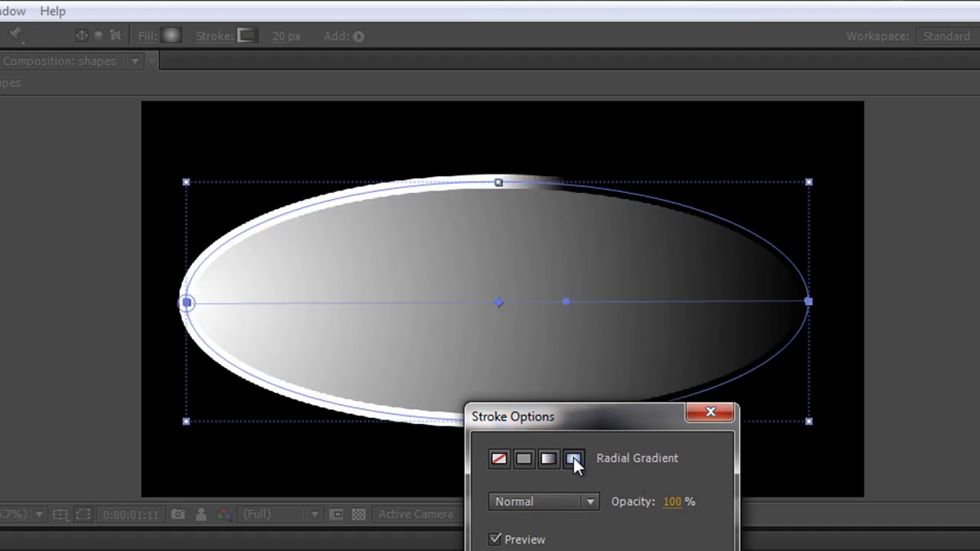
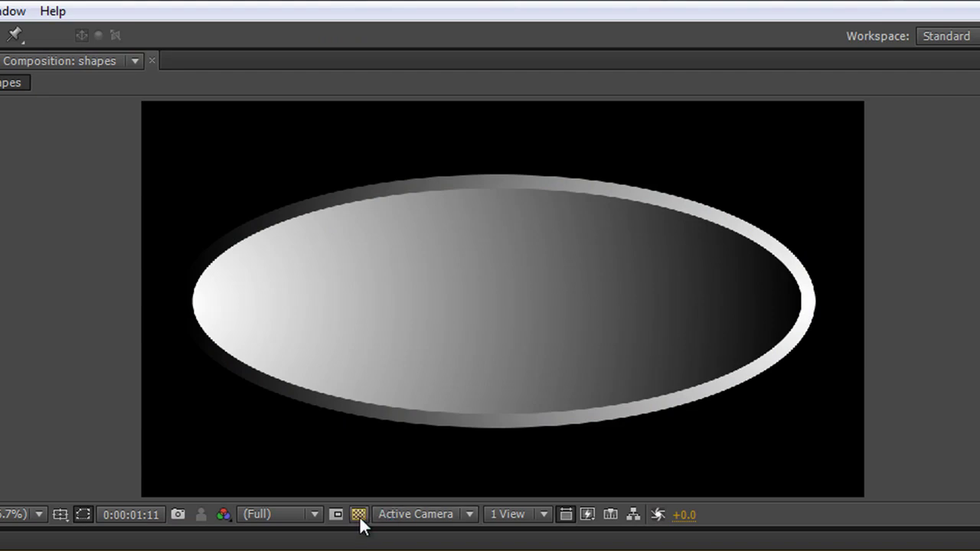
- Turn on the transparency grid for the composition and widen the stroke of Shape Layer 1 to 26 px
left_click(359, 514)
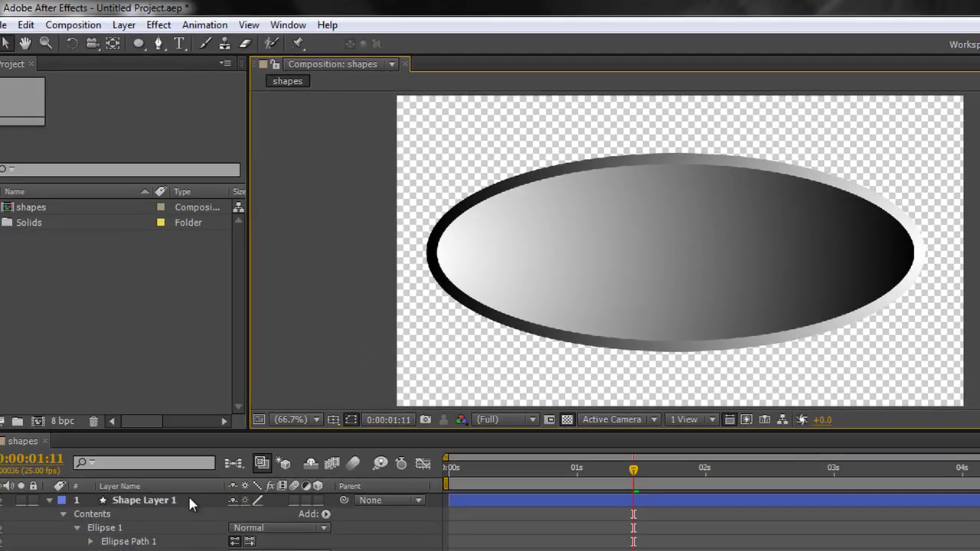
left_click(180, 498)
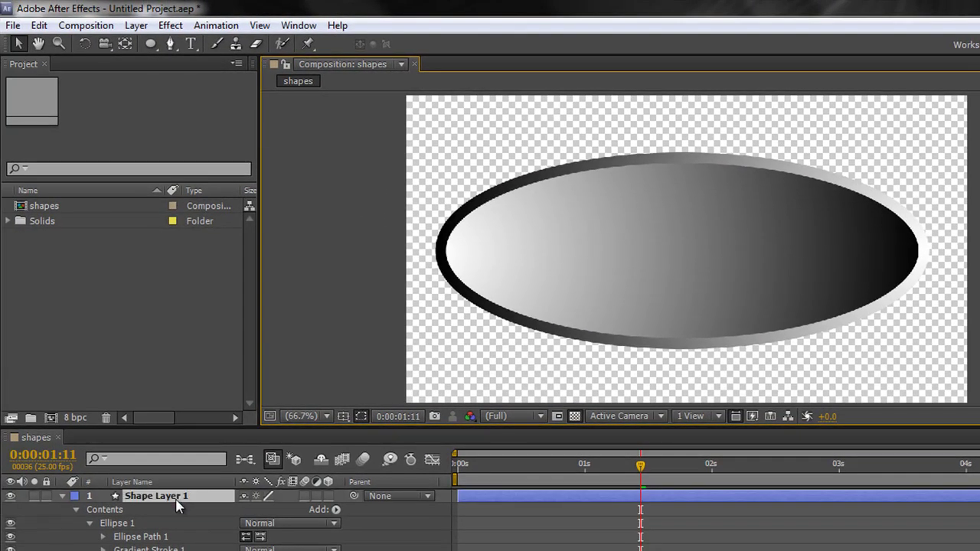
mouse_move(513, 44)
left_mouse_down()
mouse_move(542, 46)
mouse_move(520, 52)
mouse_move(539, 52)
mouse_move(527, 50)
left_mouse_up()
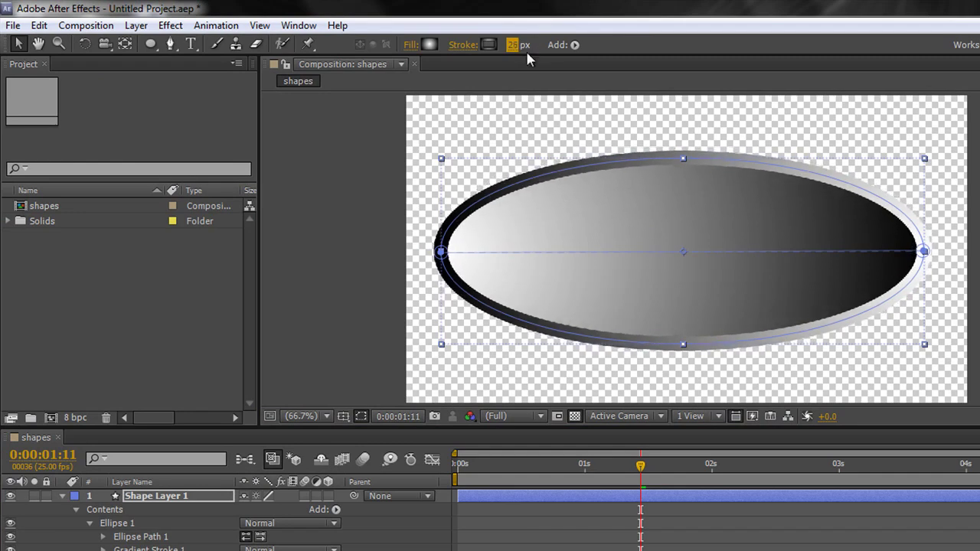
- Duplicate Shape Layer 1 and scale the copy to 71.0%
left_click(167, 499)
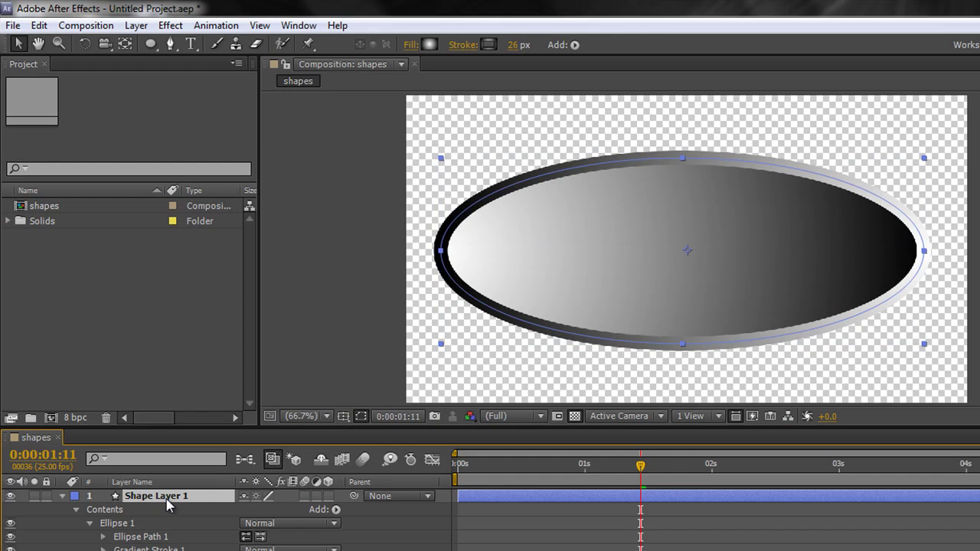
key("ctrl+d")
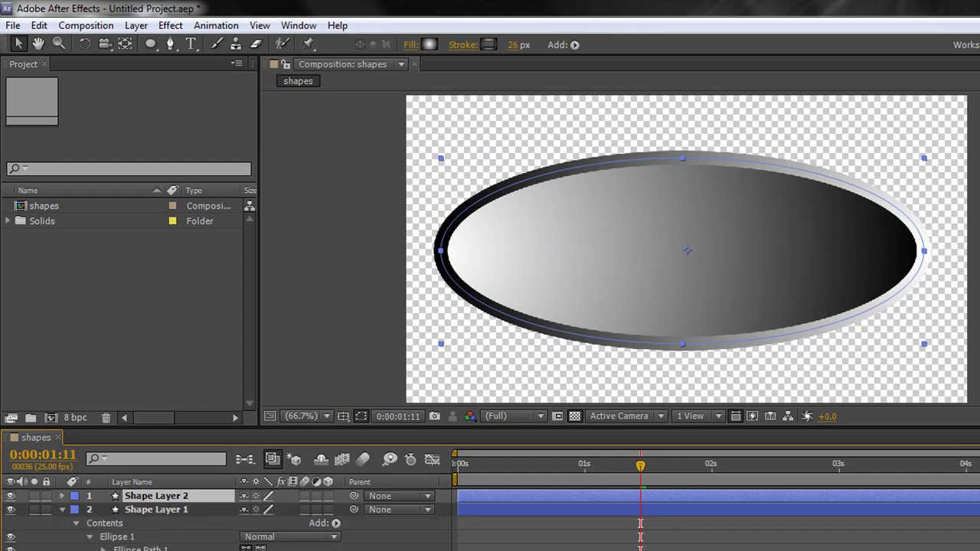
key("s")
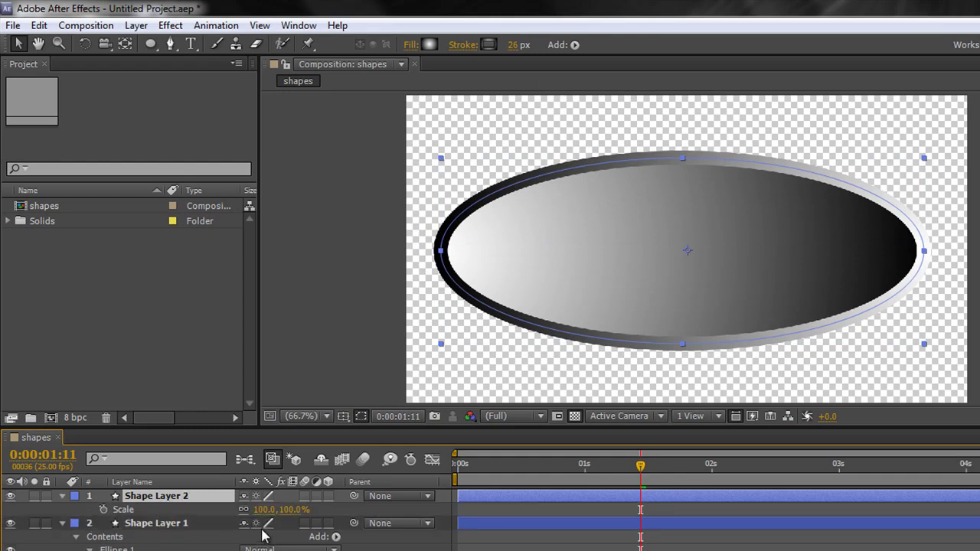
left_click_drag(289, 510, 266, 509)
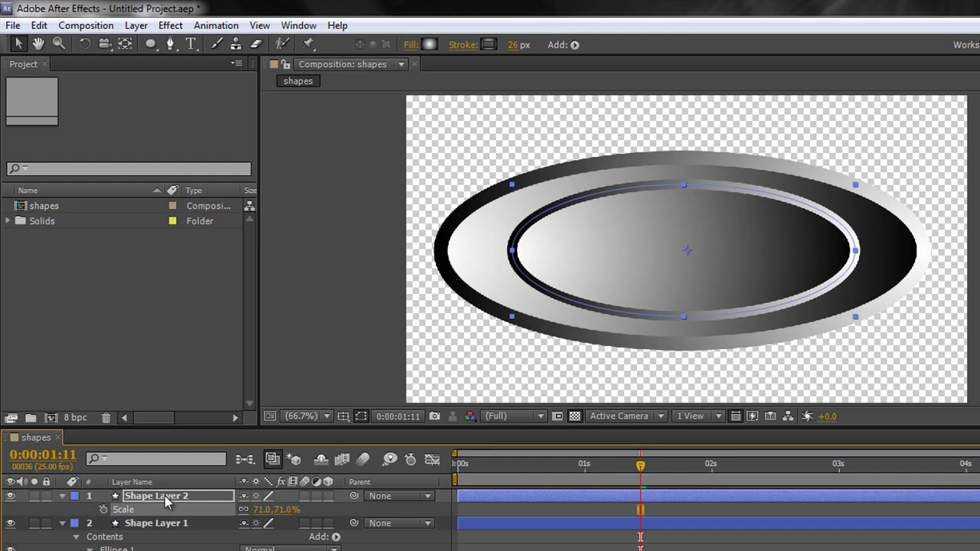
- Flip the smaller ellipse on Shape Layer 2 horizontally and shift it slightly left inside the larger ellipse
right_click(167, 500)
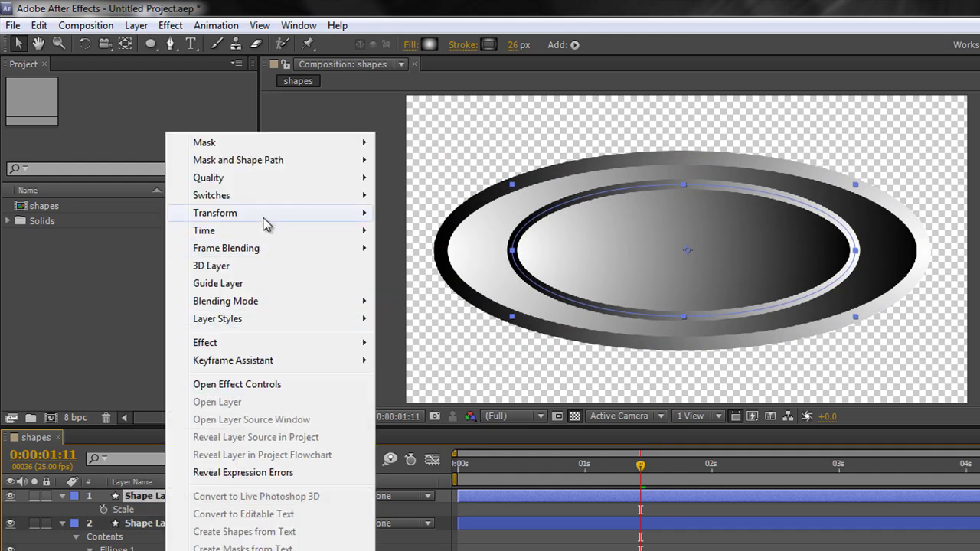
mouse_move(258, 214)
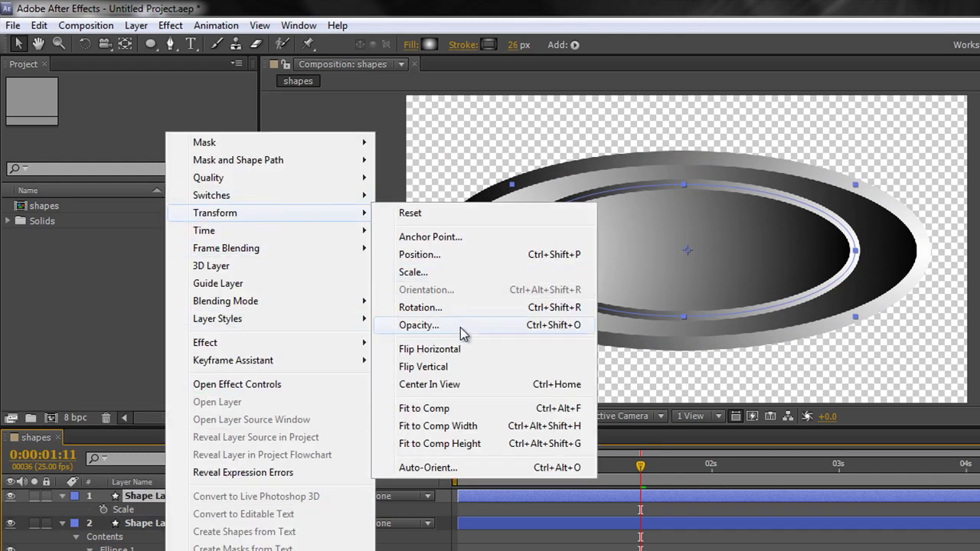
left_click(457, 354)
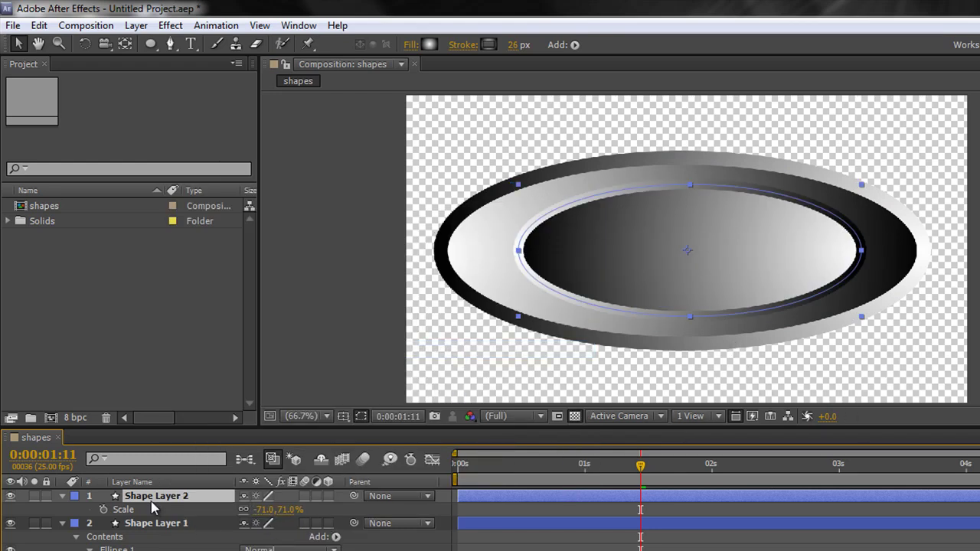
left_click_drag(698, 269, 682, 270)
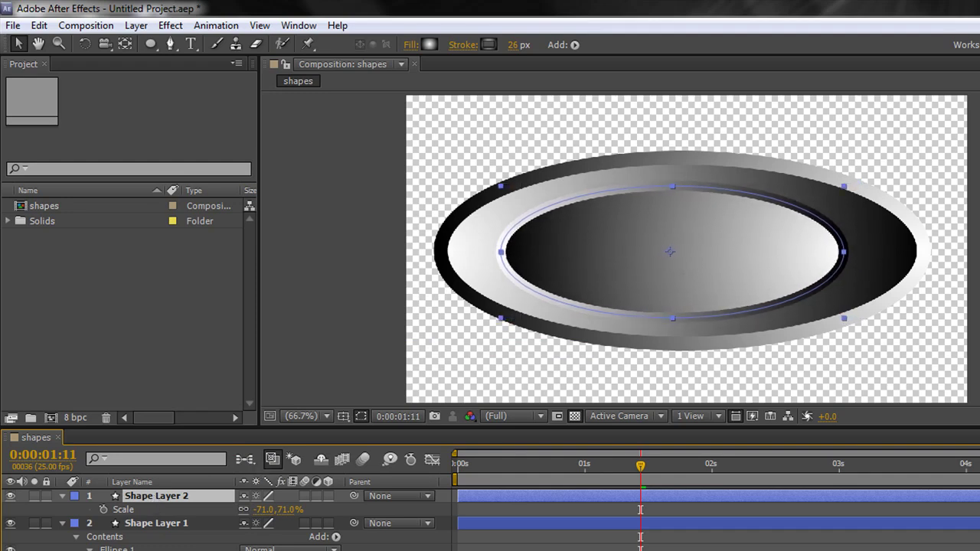
- Hide Shape Layer 2 and set the start colour of Shape Layer 1's radial gradient fill to light red FA5656
key("ctrl+Down")
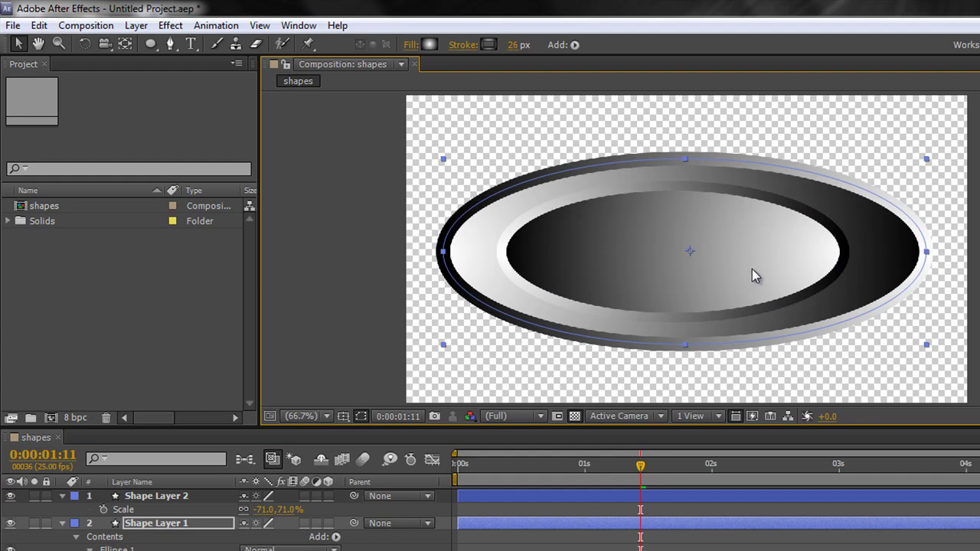
left_click(10, 496)
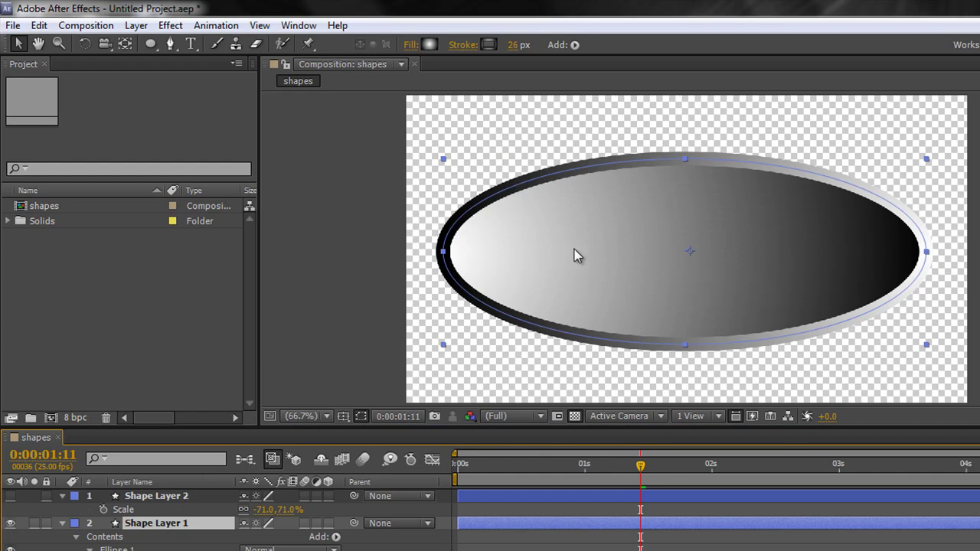
left_click(431, 45)
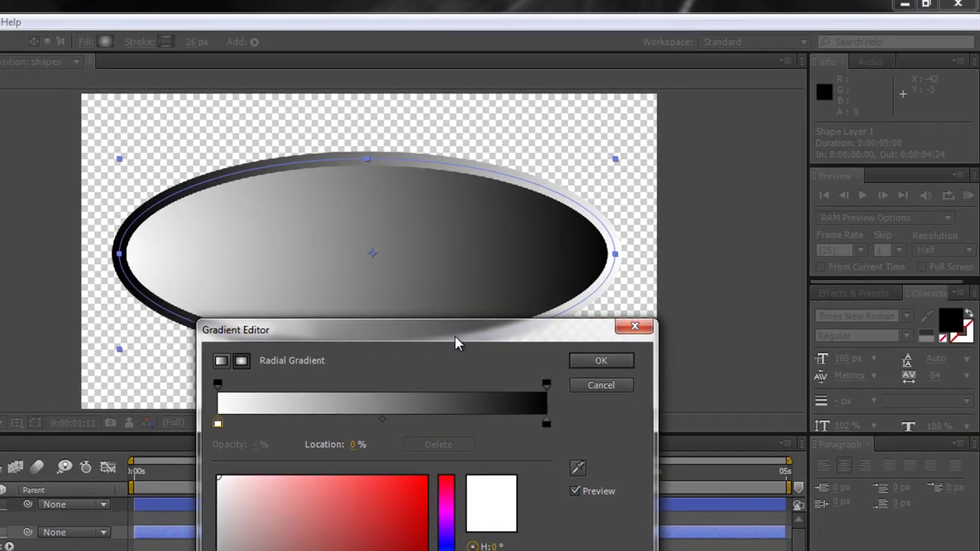
left_click_drag(457, 342, 710, 100)
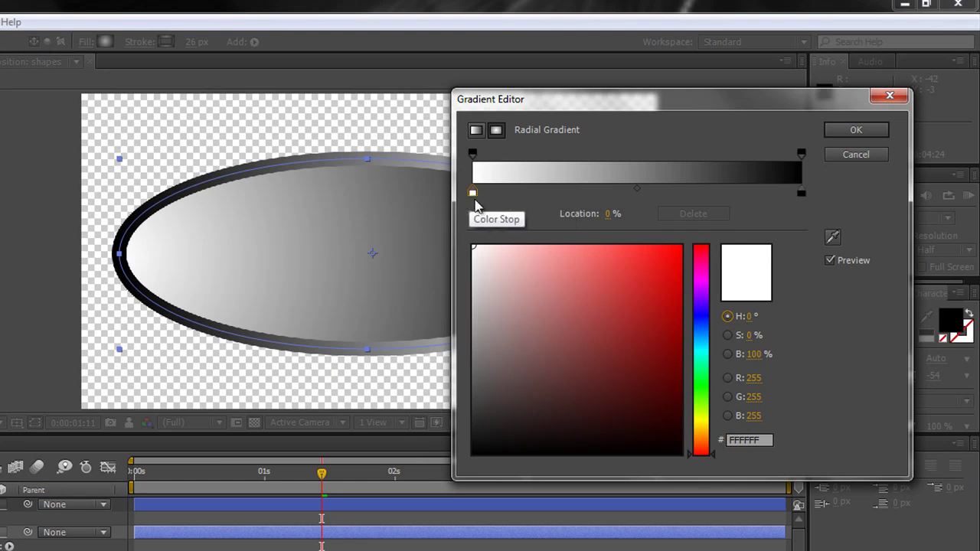
left_click_drag(578, 296, 609, 249)
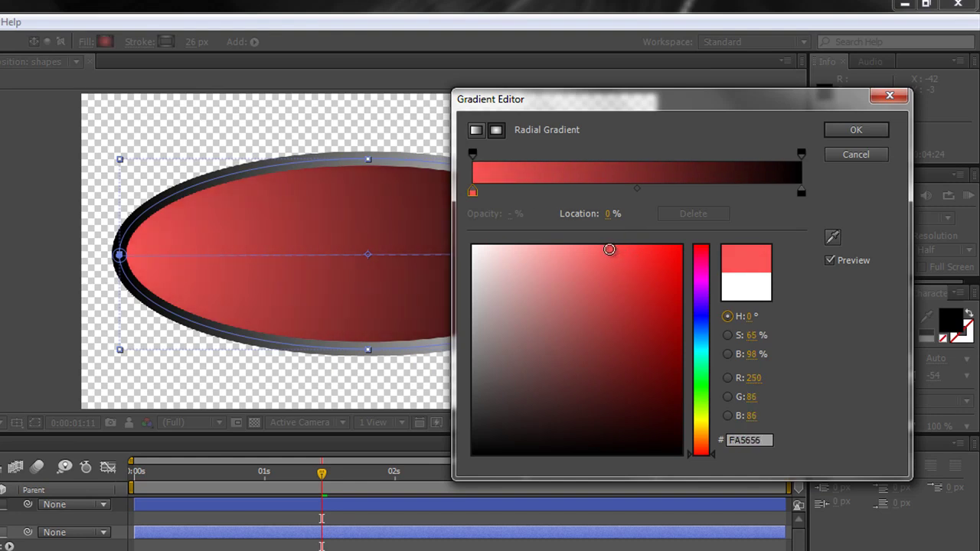
- Set the end colour stop of the fill gradient to blue 1A0BE2
left_click(801, 193)
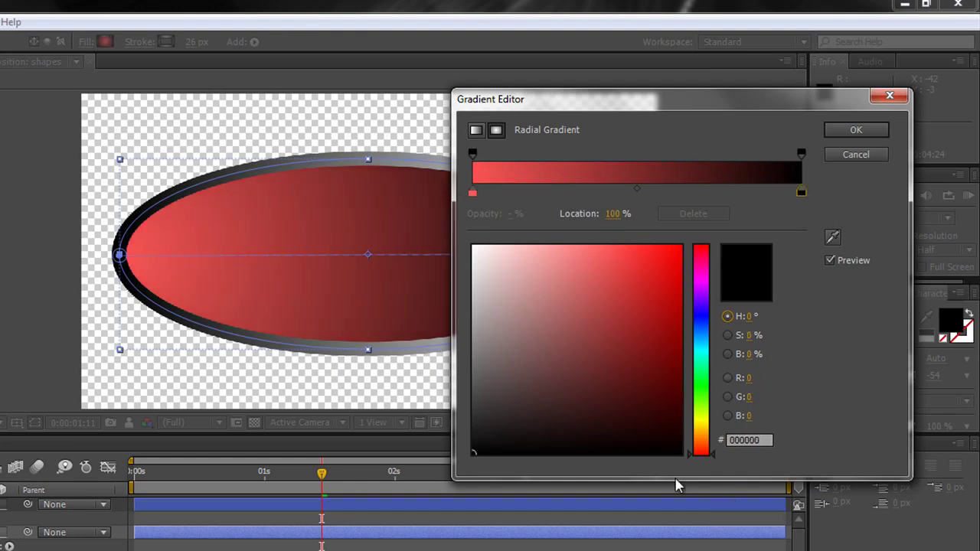
left_click_drag(700, 323, 703, 335)
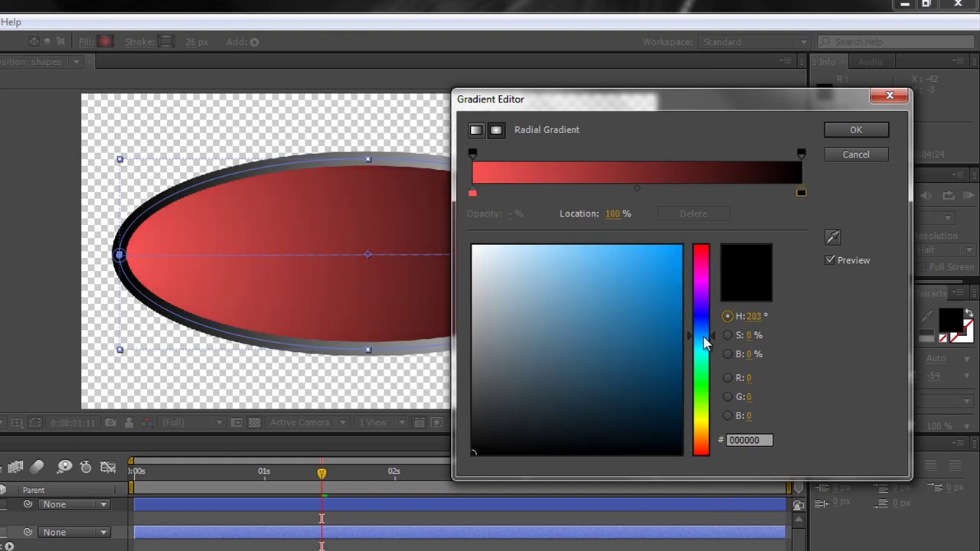
left_click_drag(653, 281, 664, 262)
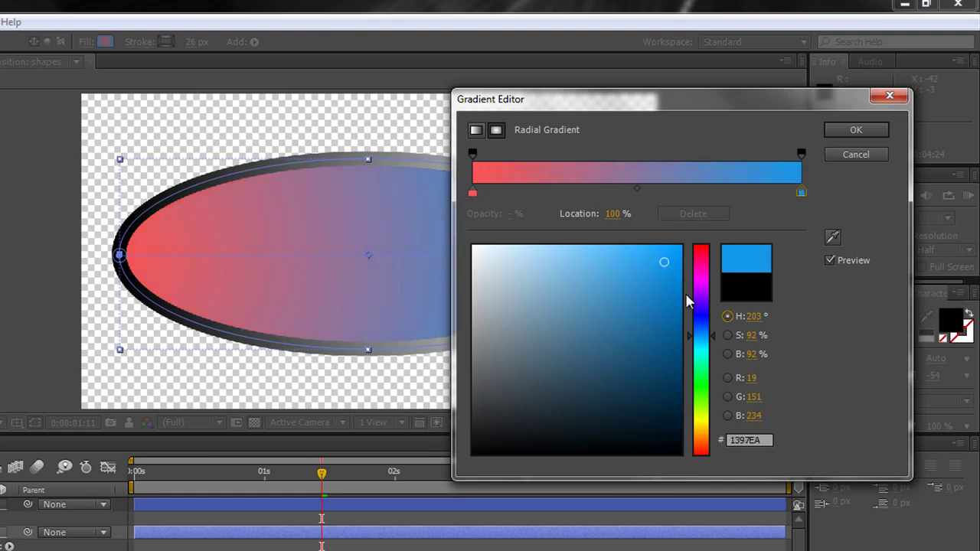
left_click_drag(711, 338, 713, 315)
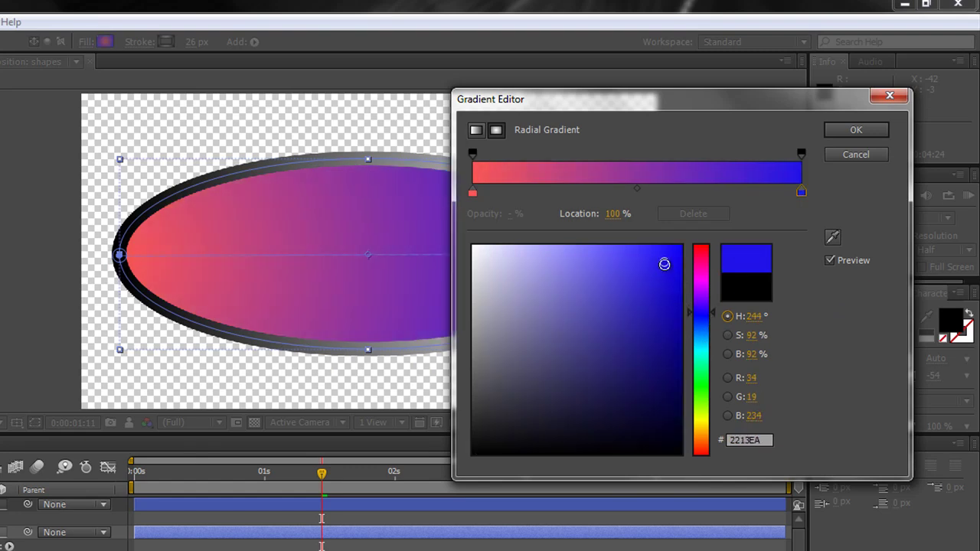
left_click_drag(664, 264, 673, 268)
- Try the blue colour stop at 46.8%, return it to 100%, and nudge the colour midpoint to 50.2%
left_click_drag(703, 115, 657, 399)
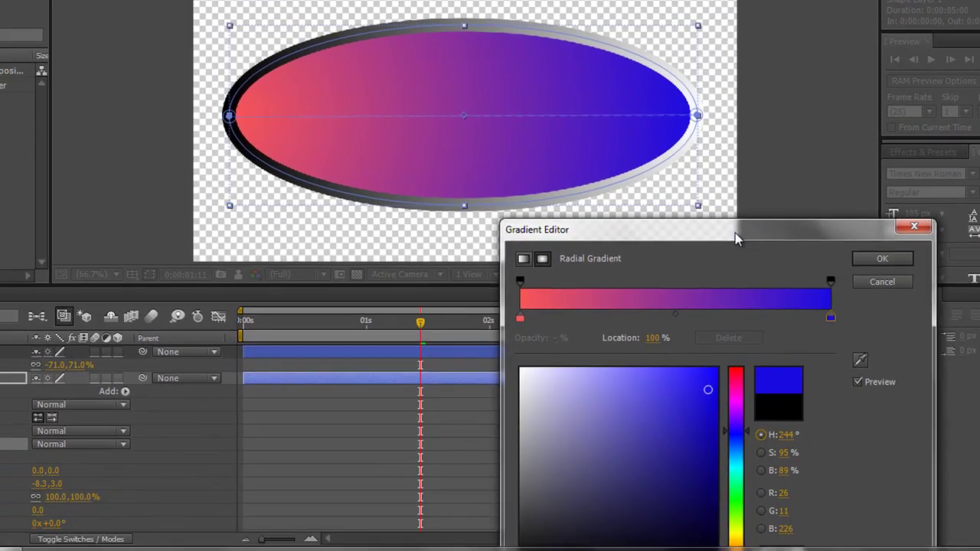
left_click_drag(735, 234, 505, 227)
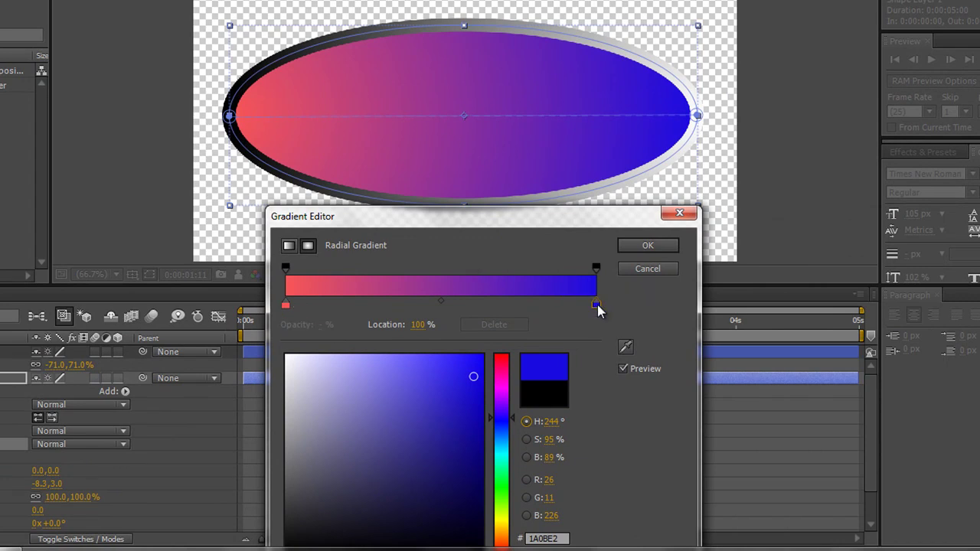
left_click_drag(598, 307, 431, 306)
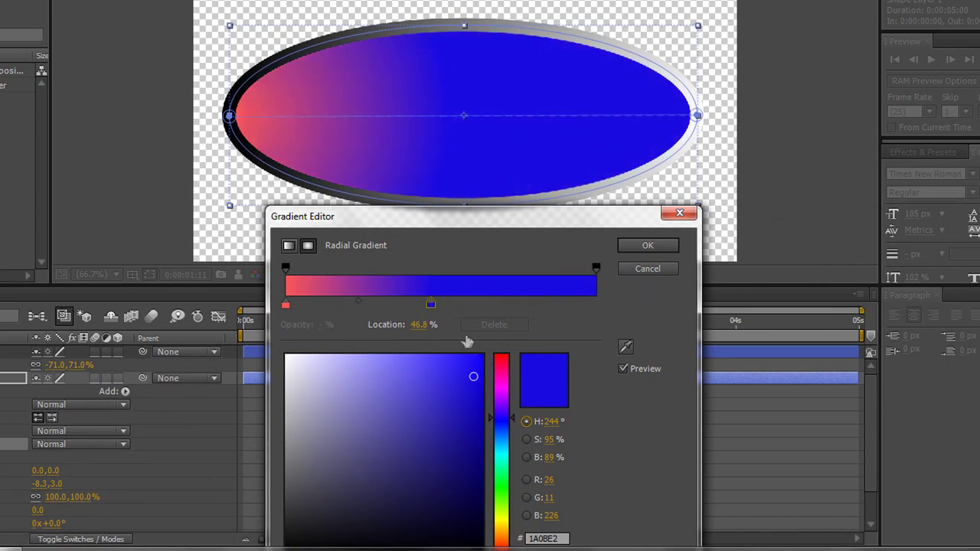
left_click_drag(429, 306, 600, 310)
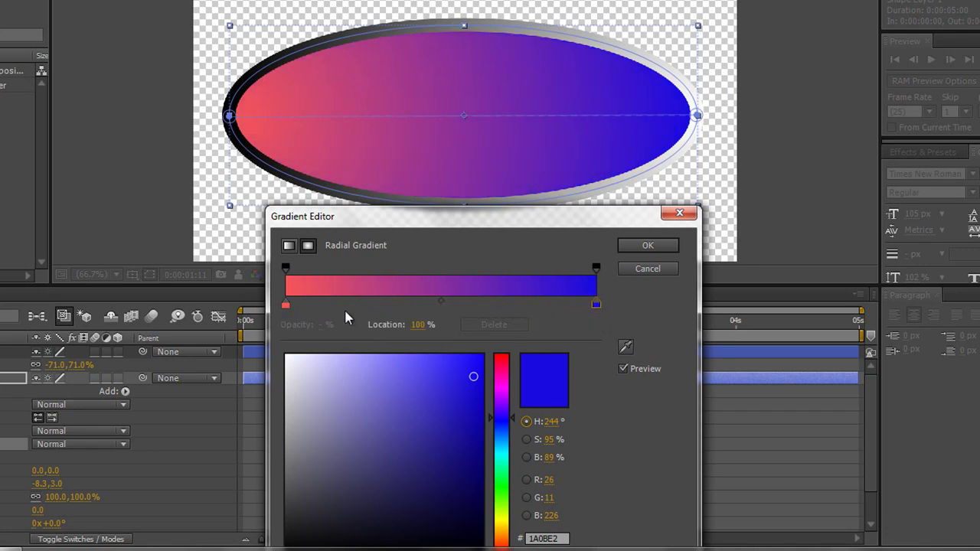
left_click_drag(287, 308, 265, 314)
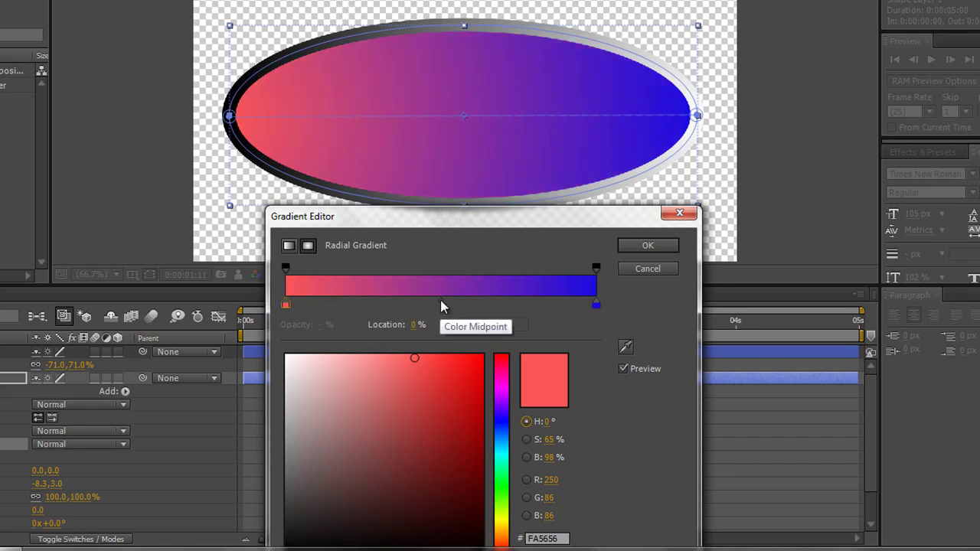
mouse_move(441, 307)
left_mouse_down()
mouse_move(395, 304)
mouse_move(516, 303)
mouse_move(392, 302)
mouse_move(482, 307)
mouse_move(442, 304)
left_mouse_up()
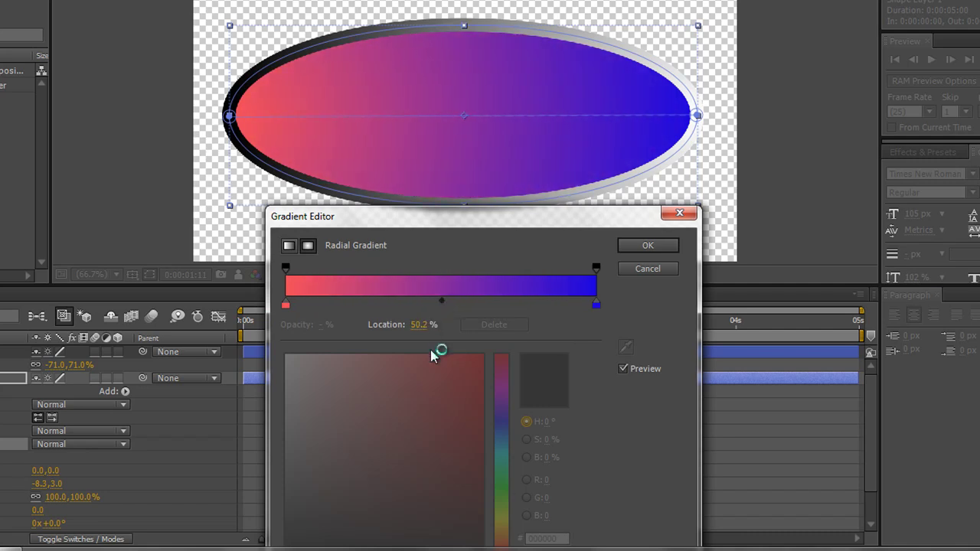
- Add a colour stop at 36.5% of the fill gradient and make it green 36E53A
left_click(399, 306)
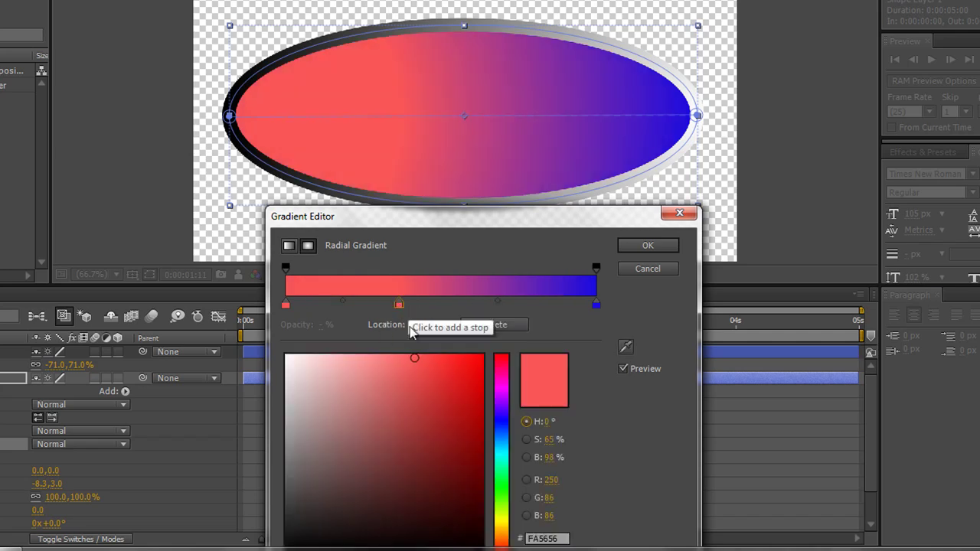
left_click_drag(503, 456, 506, 485)
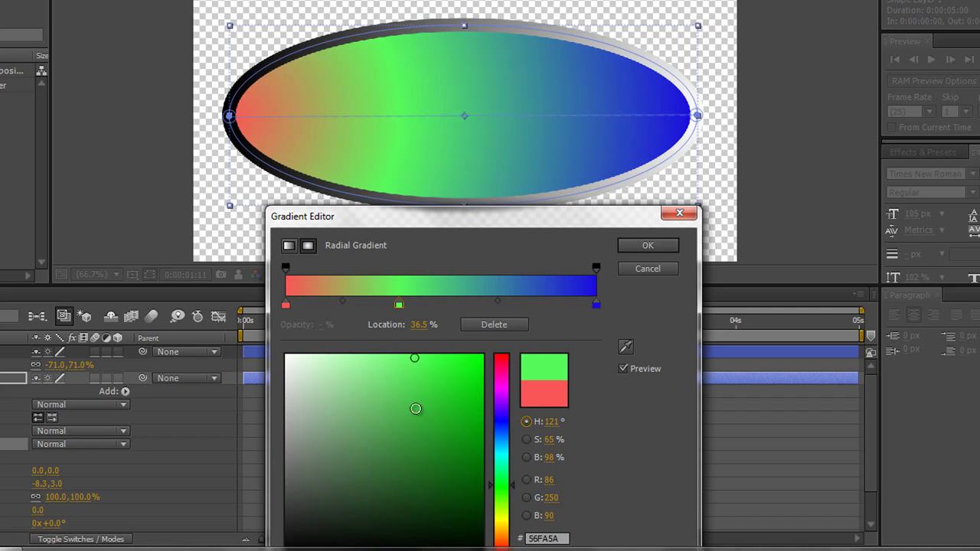
left_click_drag(417, 409, 437, 375)
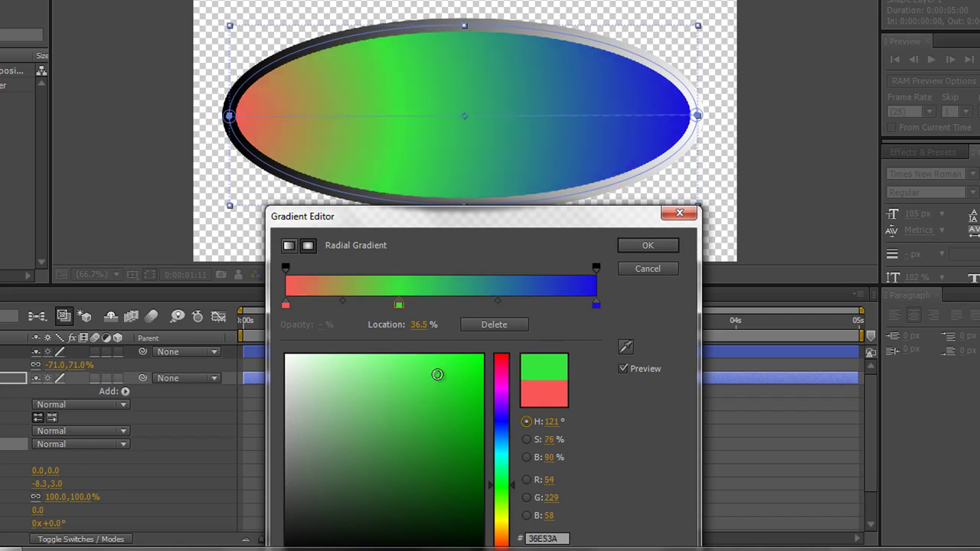
- Add another colour stop at 79.8% of the fill gradient and make it magenta D439B9
left_click(534, 303)
left_click(505, 381)
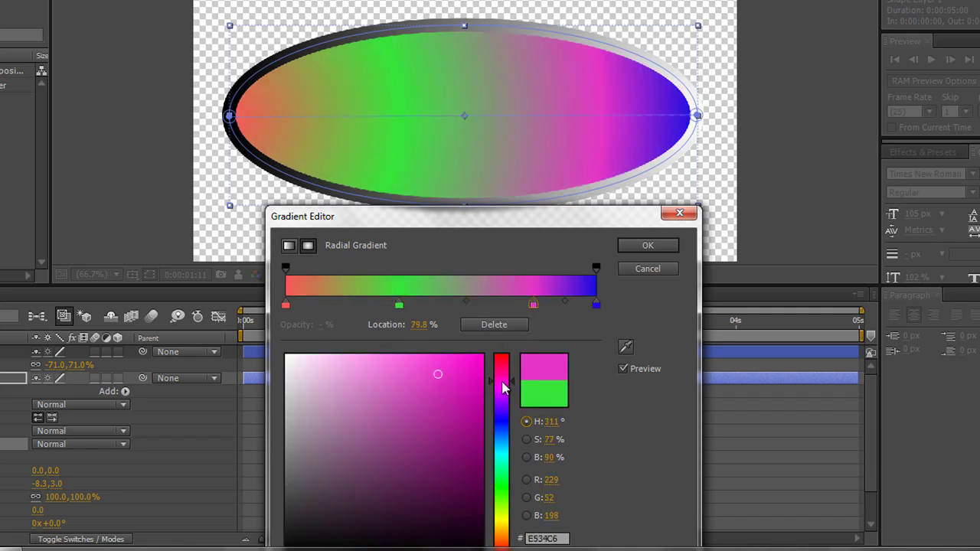
left_click(440, 378)
left_click_drag(440, 378, 429, 387)
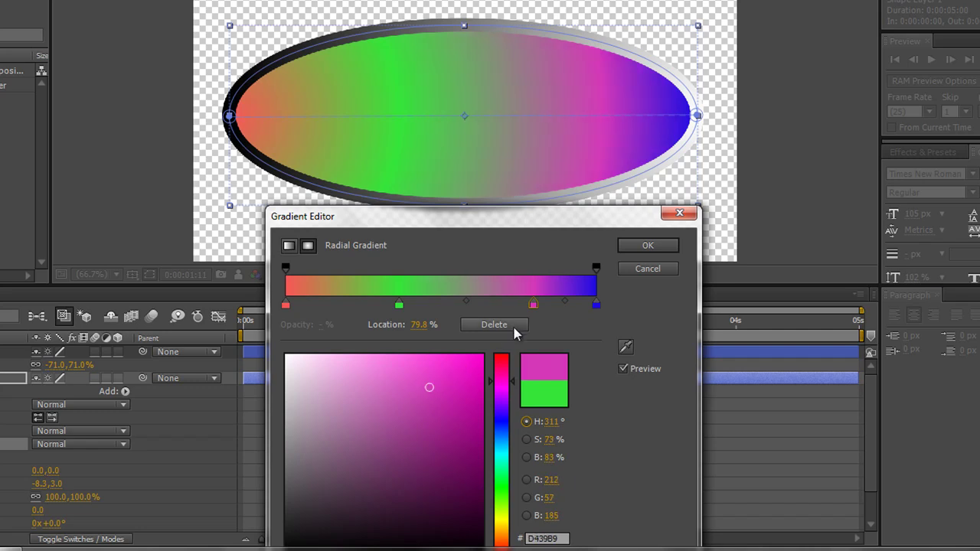
- Move the green colour stop to 26.5% and the magenta stop closer to it, and add a black 000000 stop at 35.7%
left_click_drag(402, 310, 370, 310)
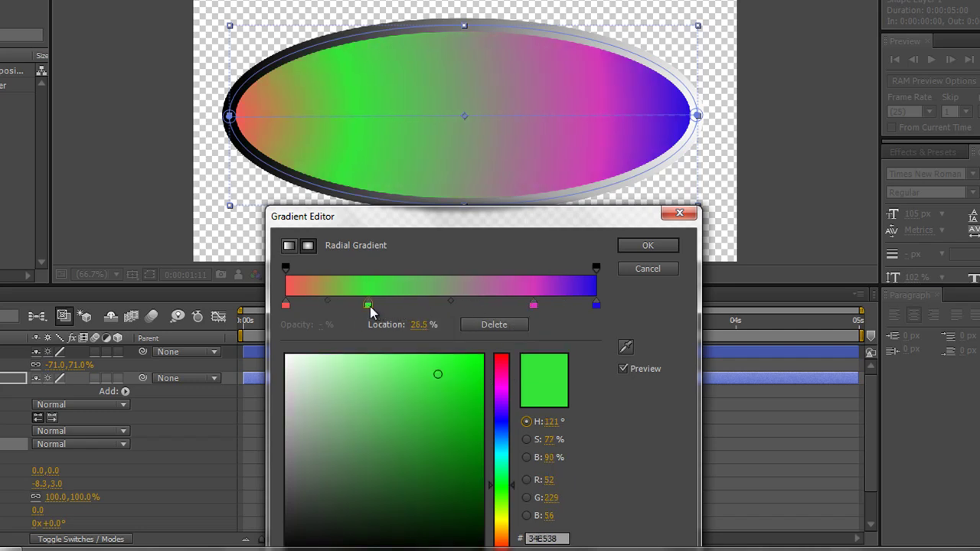
left_click_drag(535, 308, 507, 307)
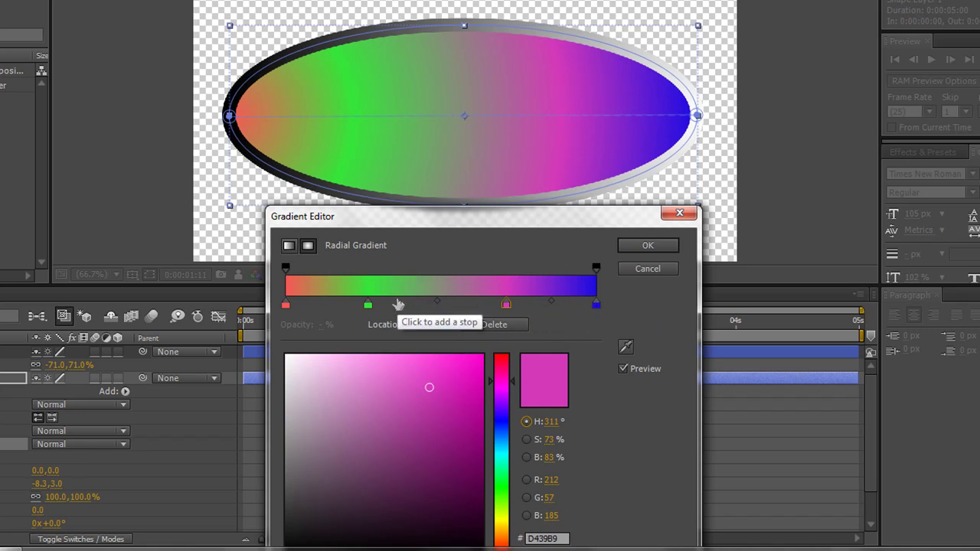
left_click(397, 307)
left_click_drag(431, 391, 288, 550)
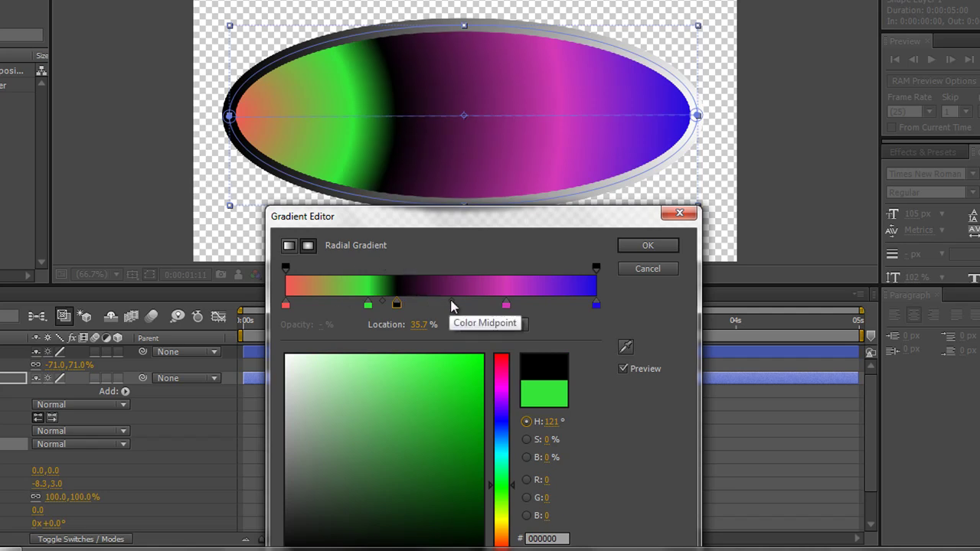
- Pull the midpoint between the black and magenta stops toward black, move the green stop to 33%, and apply the gradient
left_click_drag(451, 303, 388, 305)
left_click(368, 307)
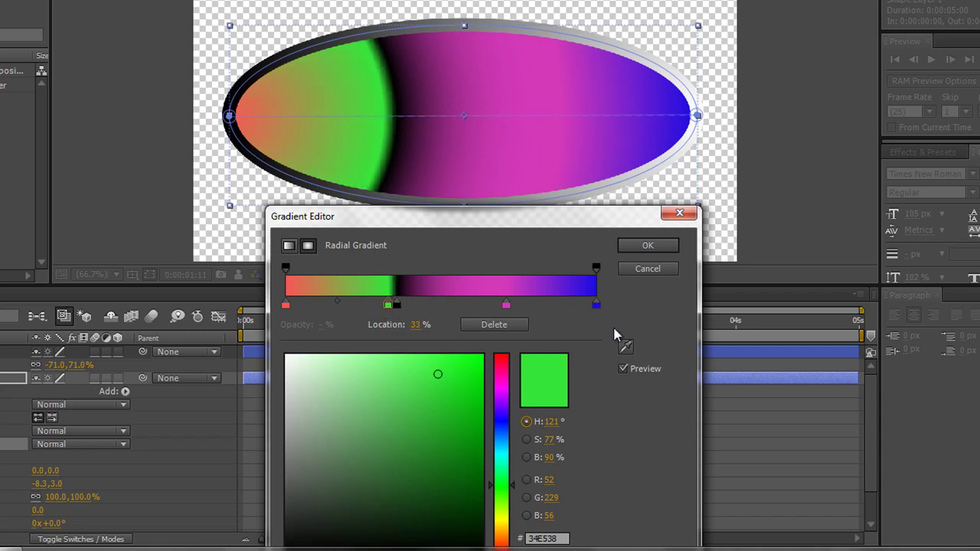
left_click_drag(568, 223, 763, 14)
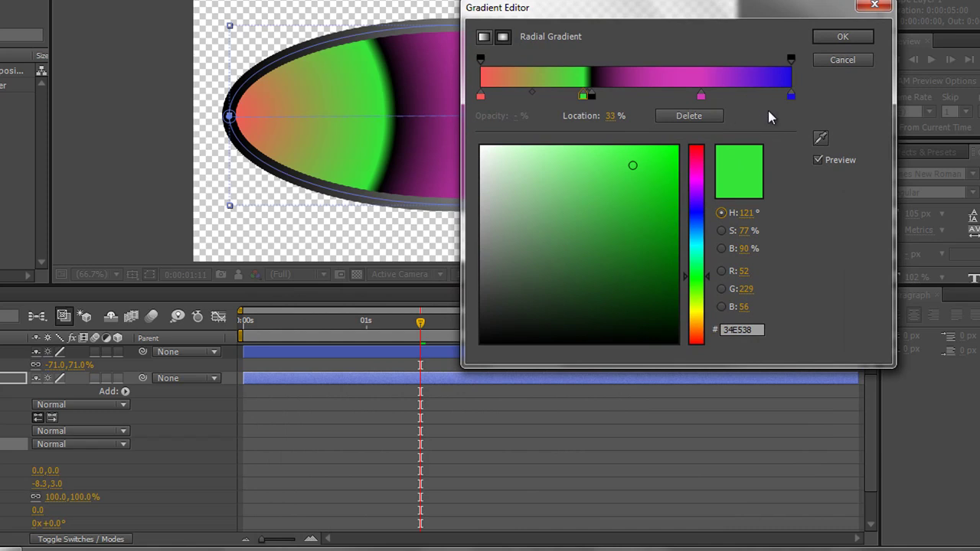
left_click(852, 38)
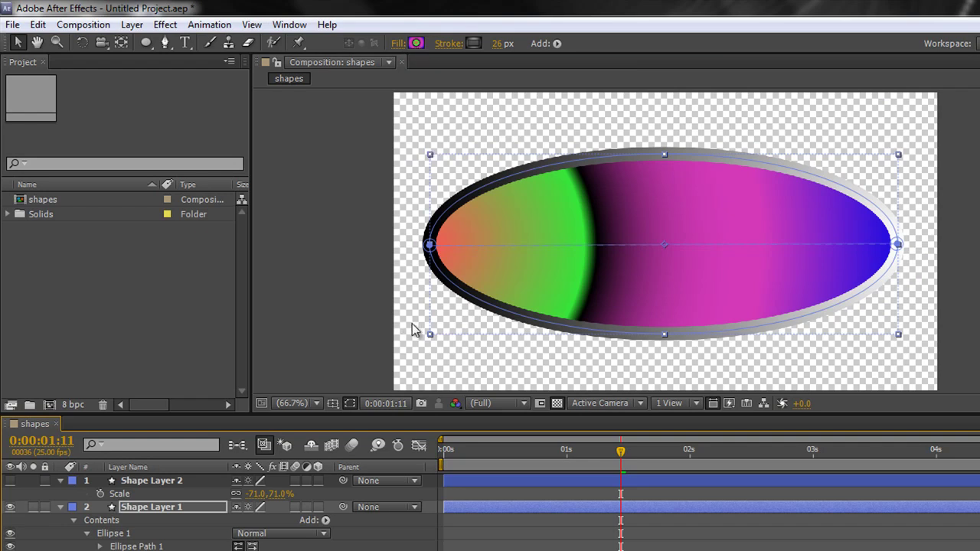
- Try other zoom levels for the composition view and set its magnification back to Fit
key("comma")
key("comma")
key("comma")
key("period")
key("period")
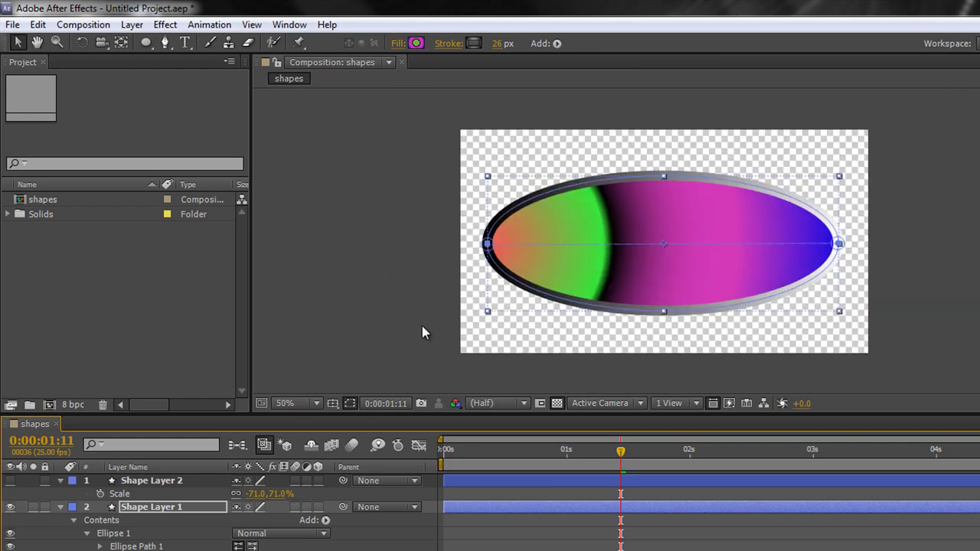
left_click(315, 405)
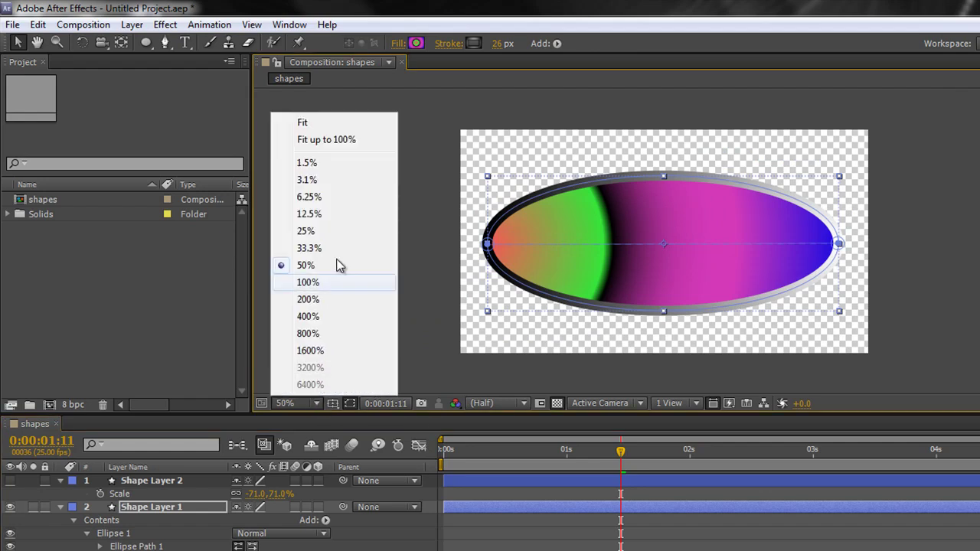
left_click(307, 123)
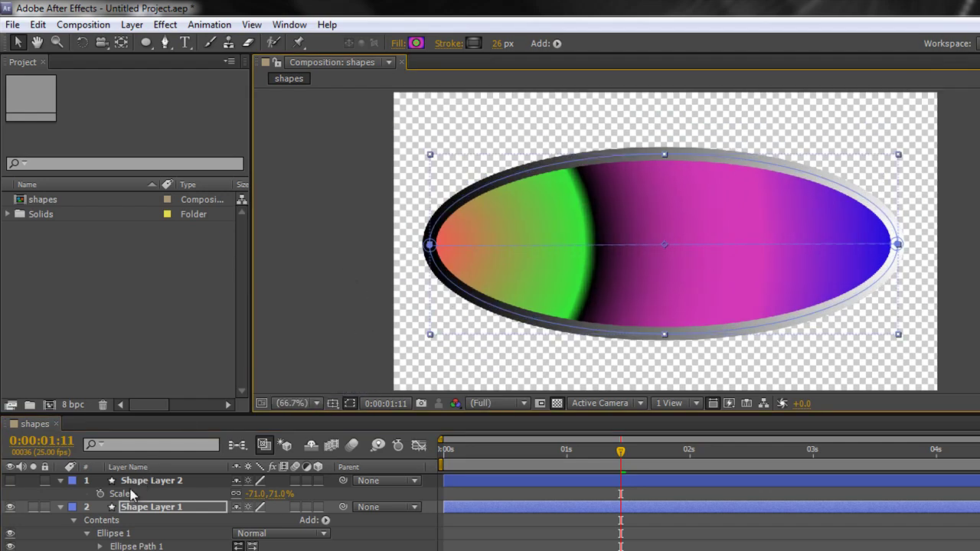
- Hide Shape Layer 1 and collapse the properties of both shape layers in the timeline
left_click(10, 507)
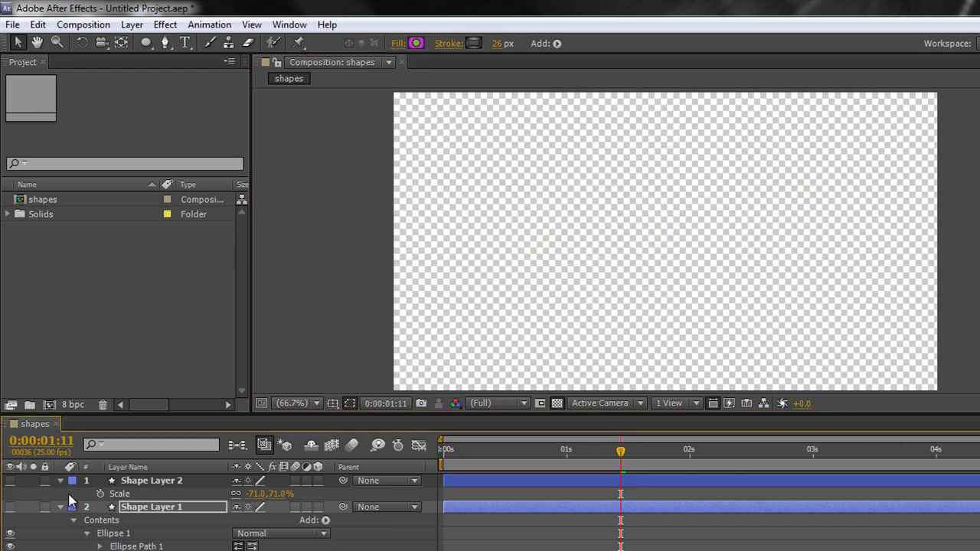
left_click(60, 507)
left_click(61, 480)
left_click(60, 480)
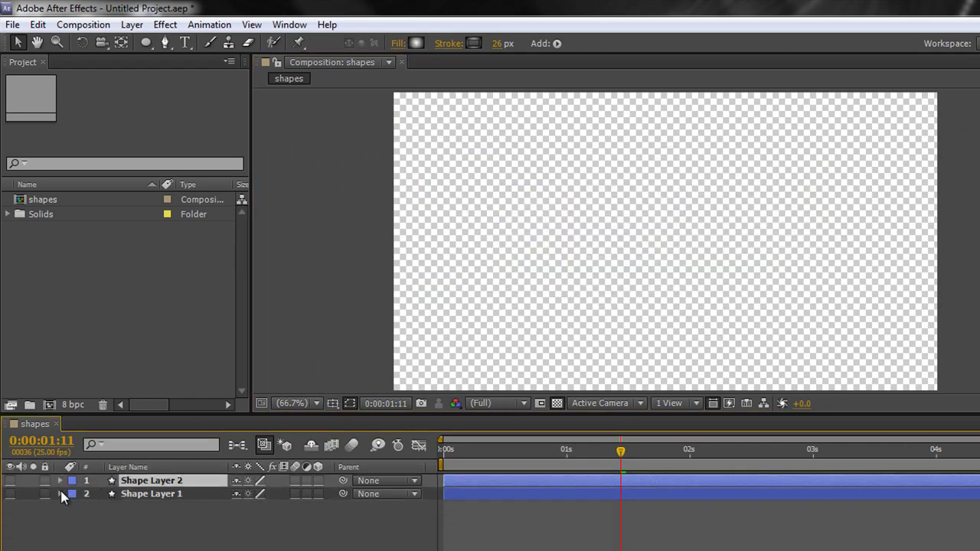
- Switch to the Star tool and set the shape fill to None
left_click(151, 46)
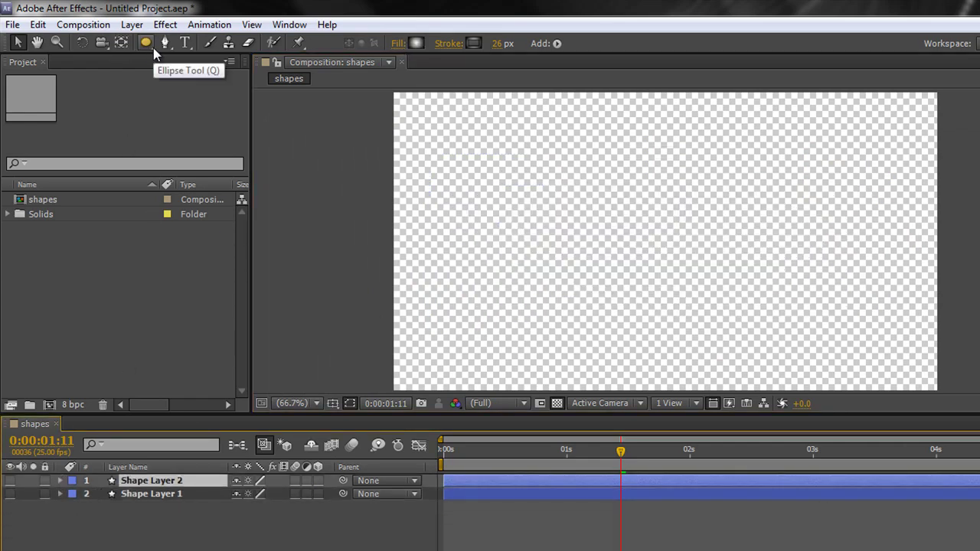
left_click(153, 47)
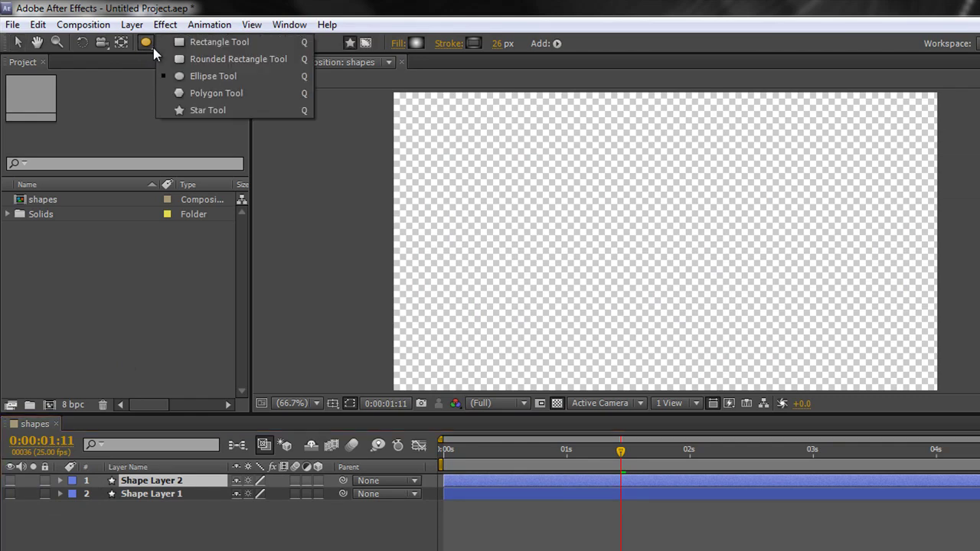
left_click(197, 111)
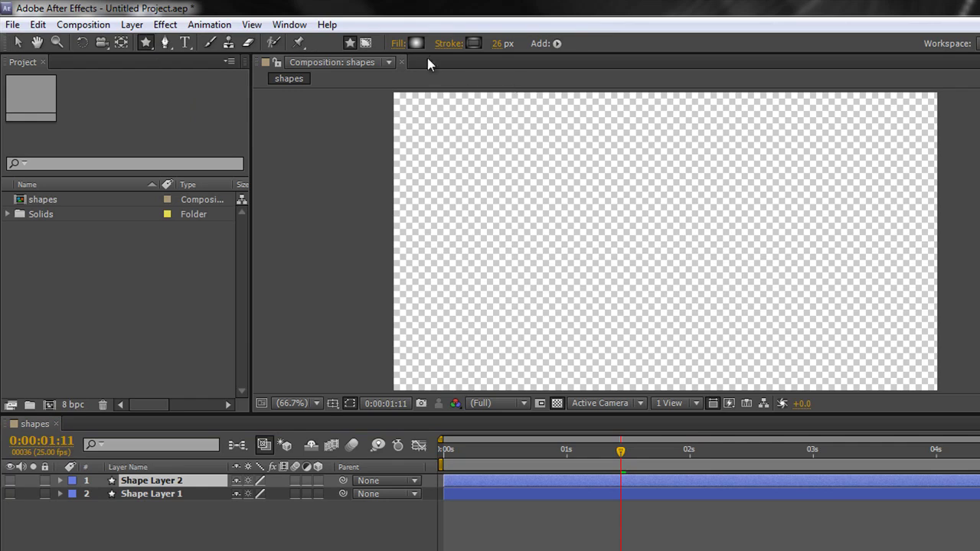
left_click(399, 44)
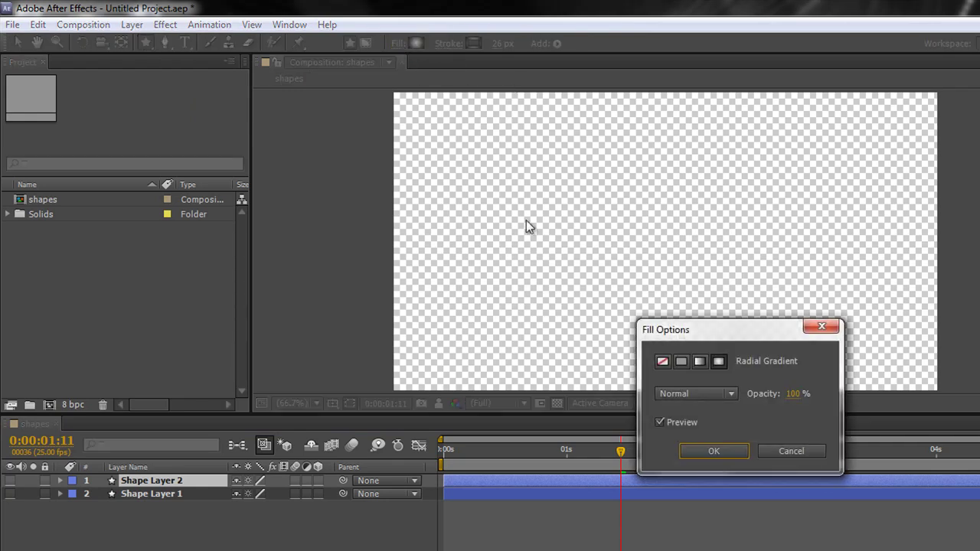
left_click(666, 363)
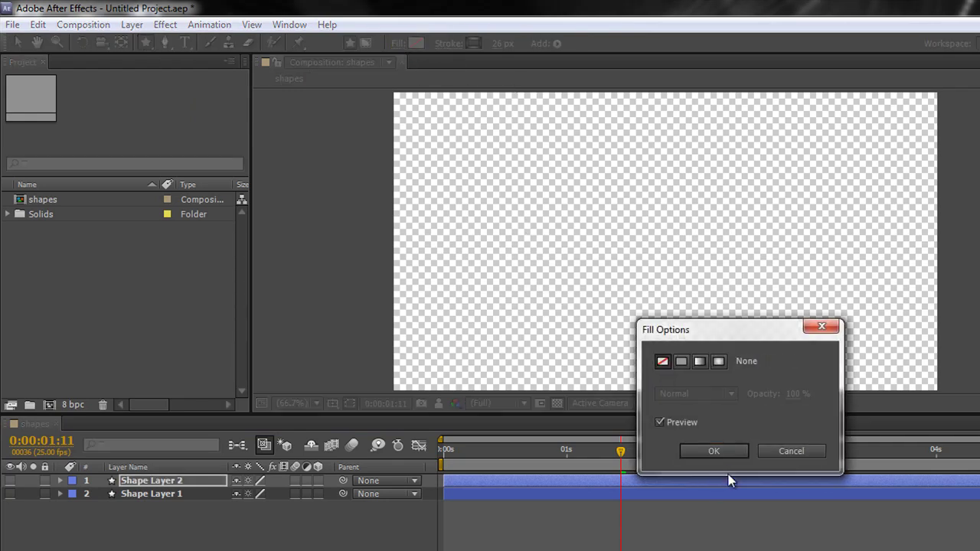
left_click(724, 452)
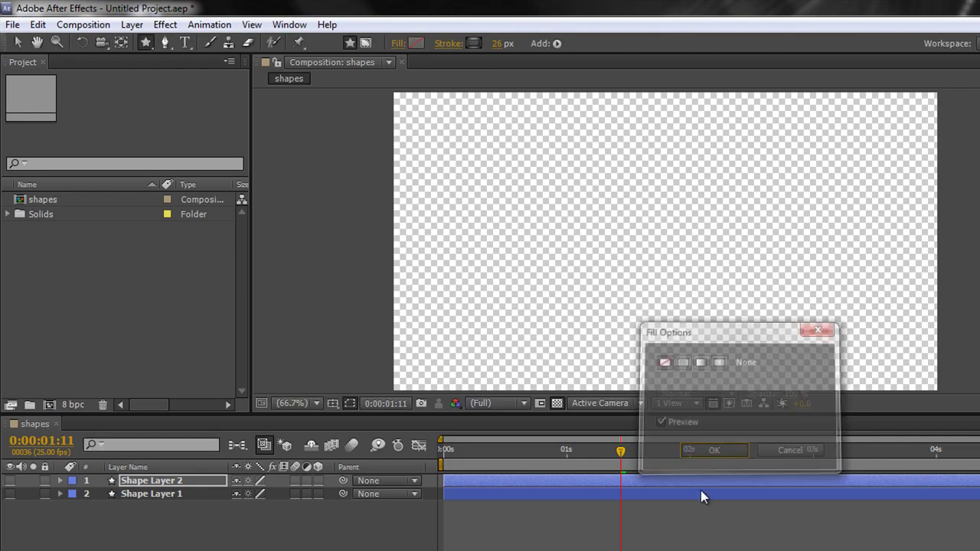
- Change the shape stroke type to Solid Color
left_click(450, 43)
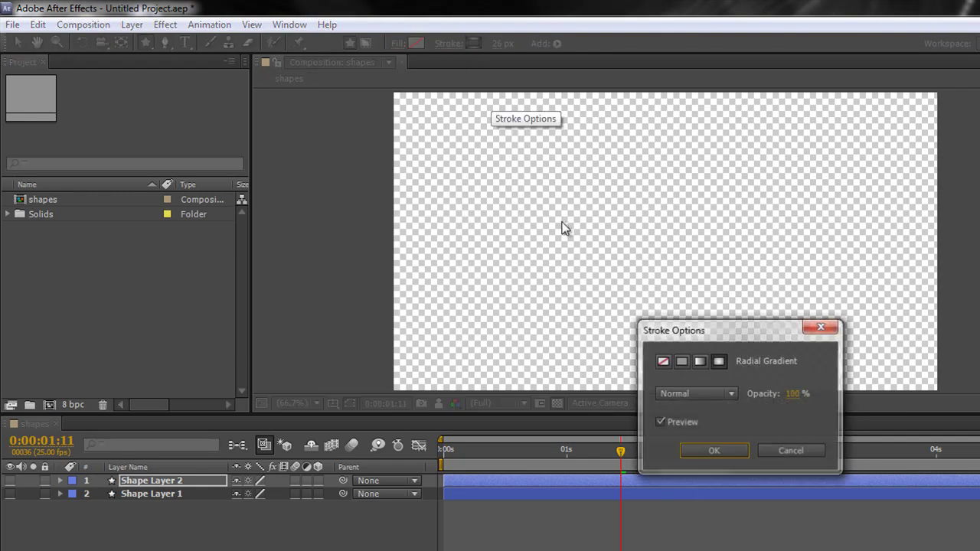
left_click(679, 361)
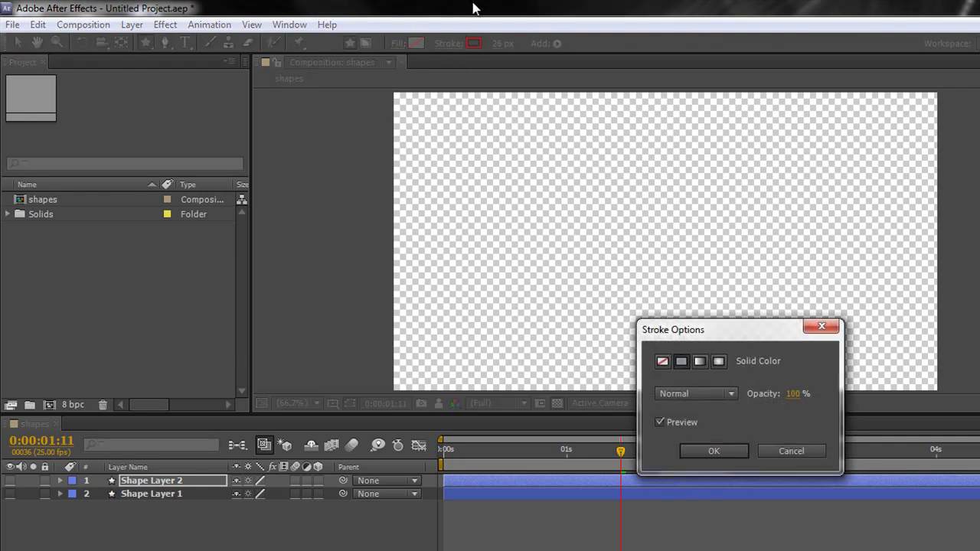
left_click(712, 451)
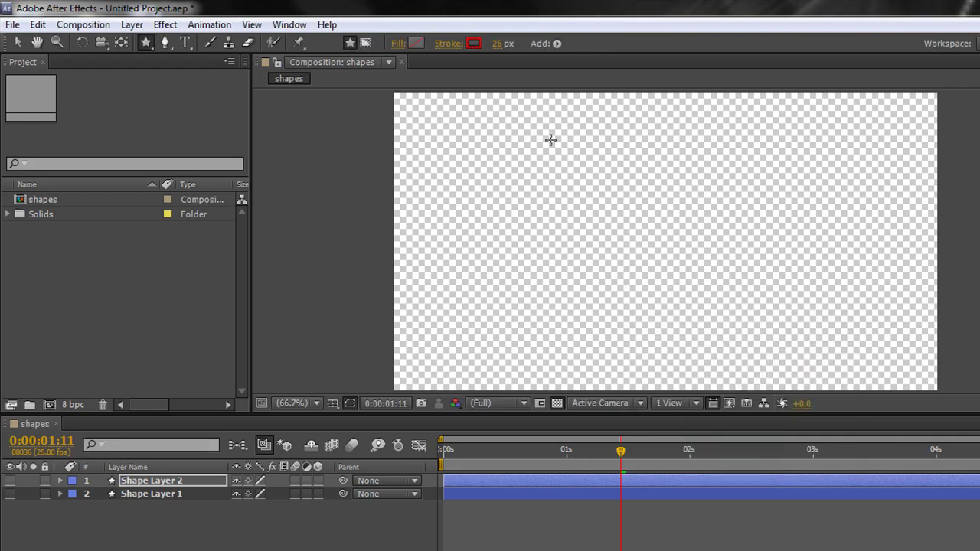
- Draw a five-pointed star in the middle of the composition on a new shape layer and set its stroke width to 13 px
key("u")
key("u")
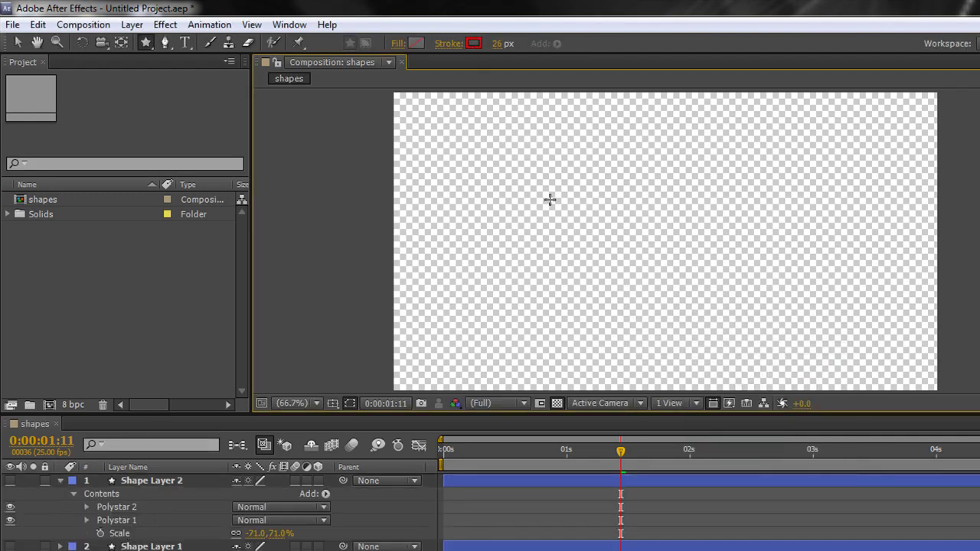
mouse_move(624, 189)
left_mouse_down()
mouse_move(656, 212)
mouse_move(649, 243)
mouse_move(682, 302)
mouse_move(725, 341)
left_mouse_up()
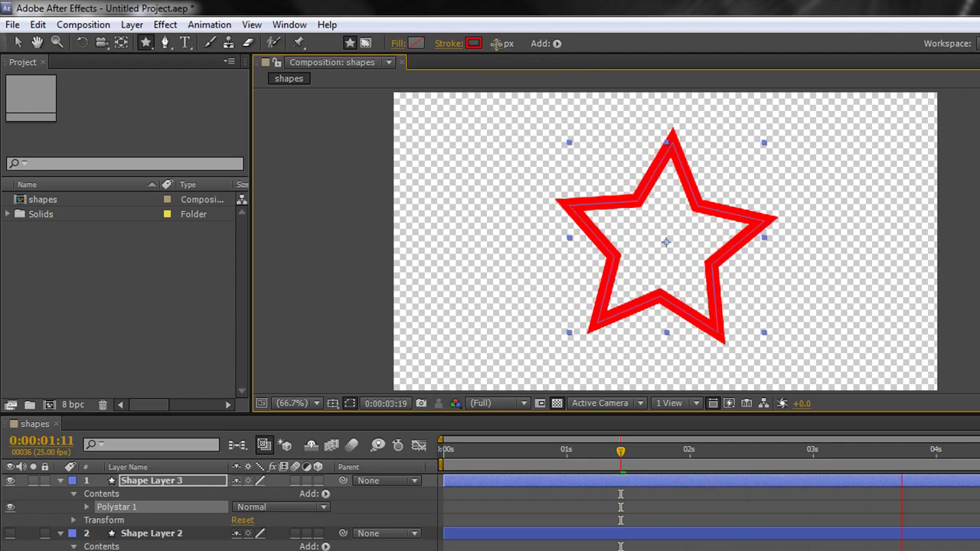
mouse_move(497, 44)
left_mouse_down()
mouse_move(484, 44)
mouse_move(493, 45)
left_mouse_up()
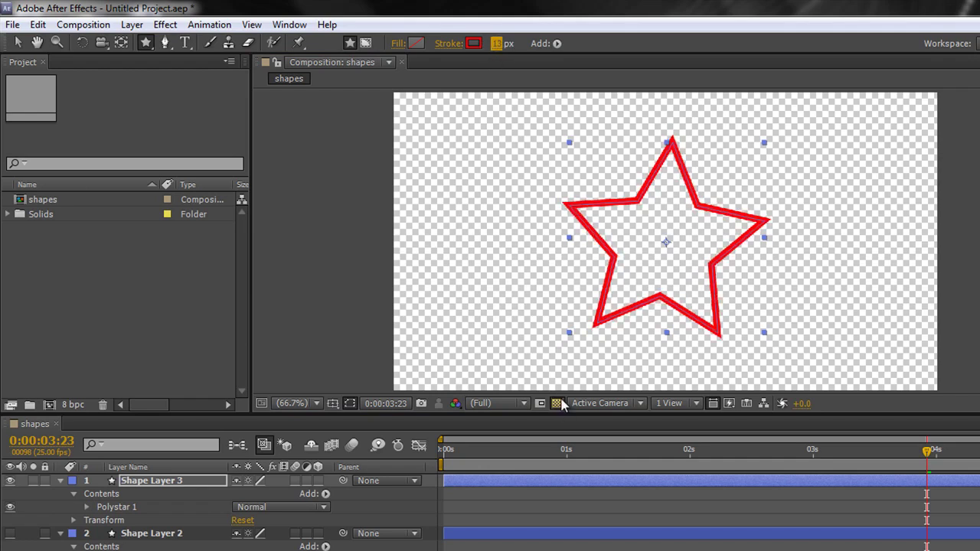
- Turn off the transparency grid and rename the star's shape layer PolyStar
left_click(558, 403)
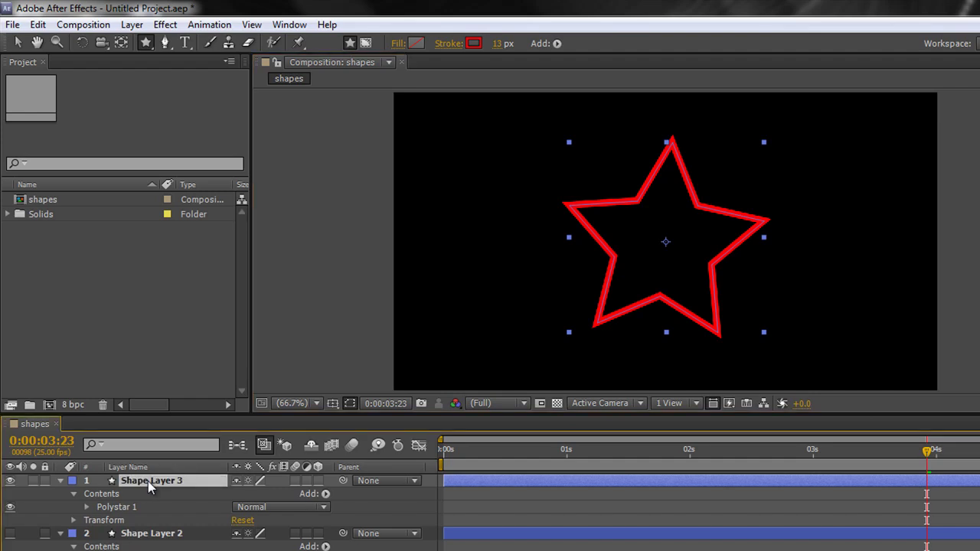
key("Return")
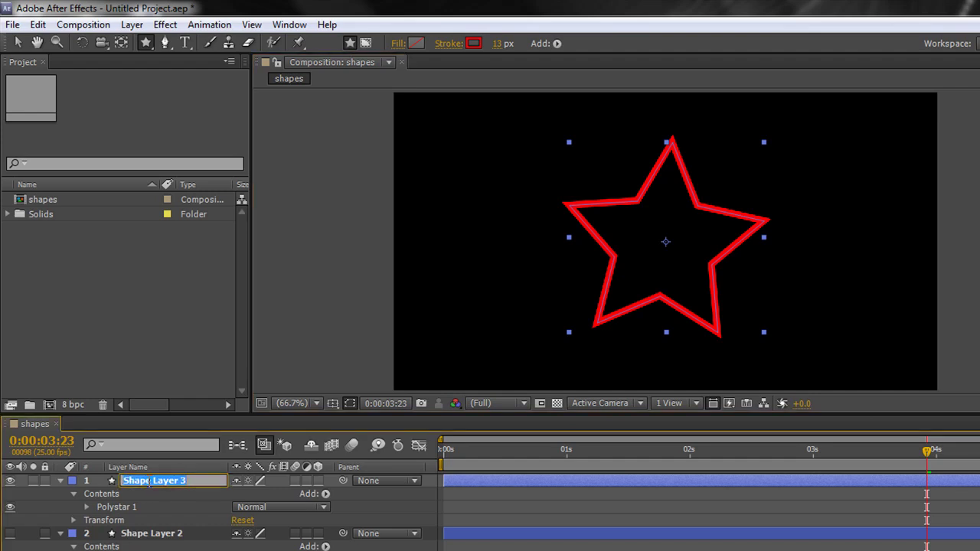
type("PolyStar")
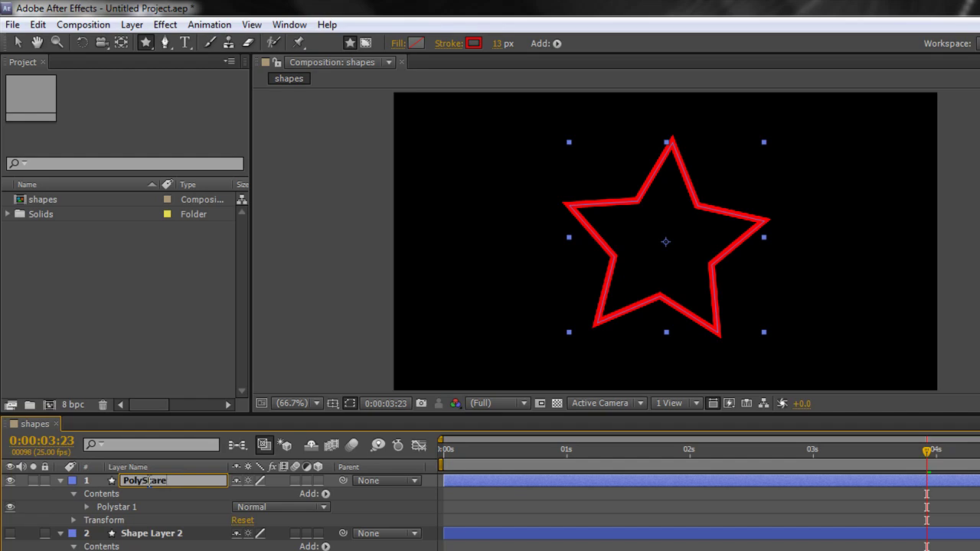
key("Return")
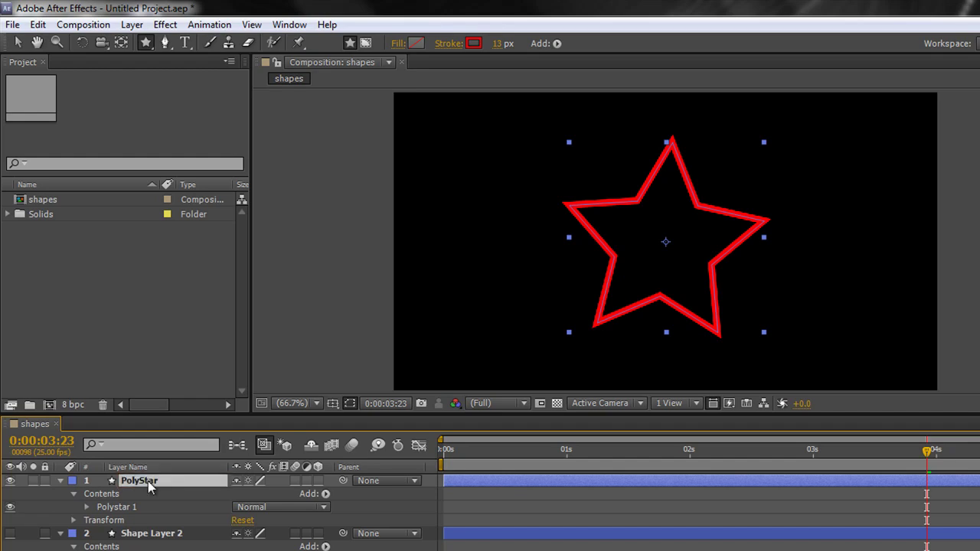
- Delete Shape Layer 2 and Shape Layer 1 from the composition
left_click(147, 536)
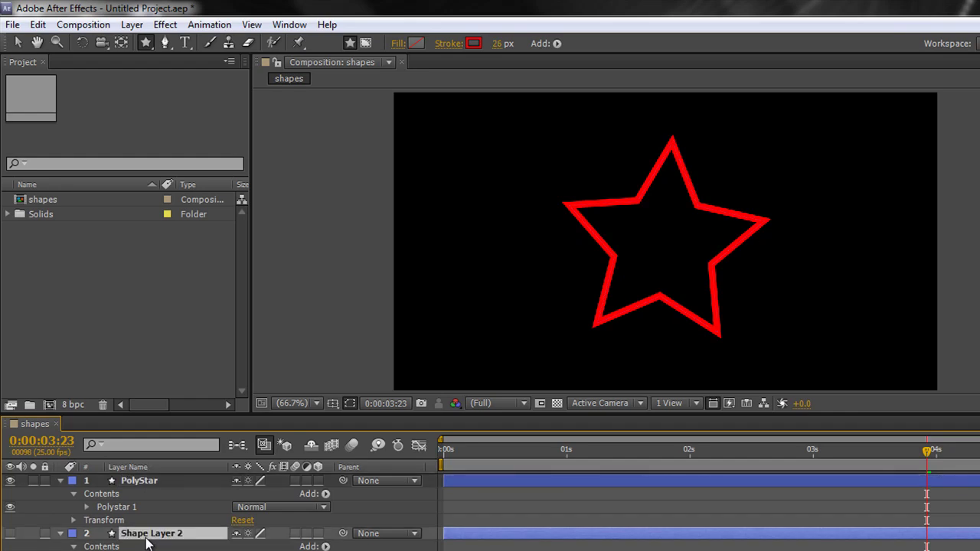
left_click(146, 542)
left_click(158, 532)
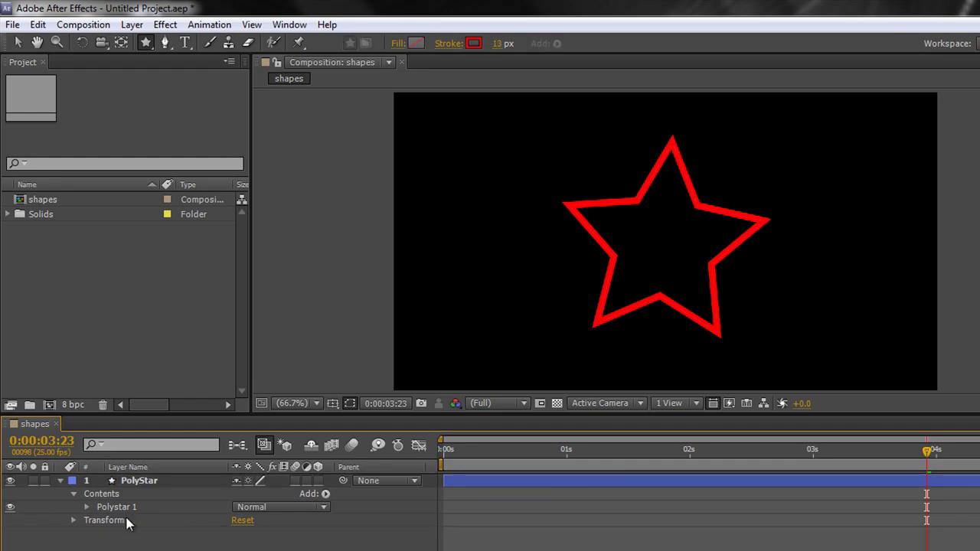
key("Delete")
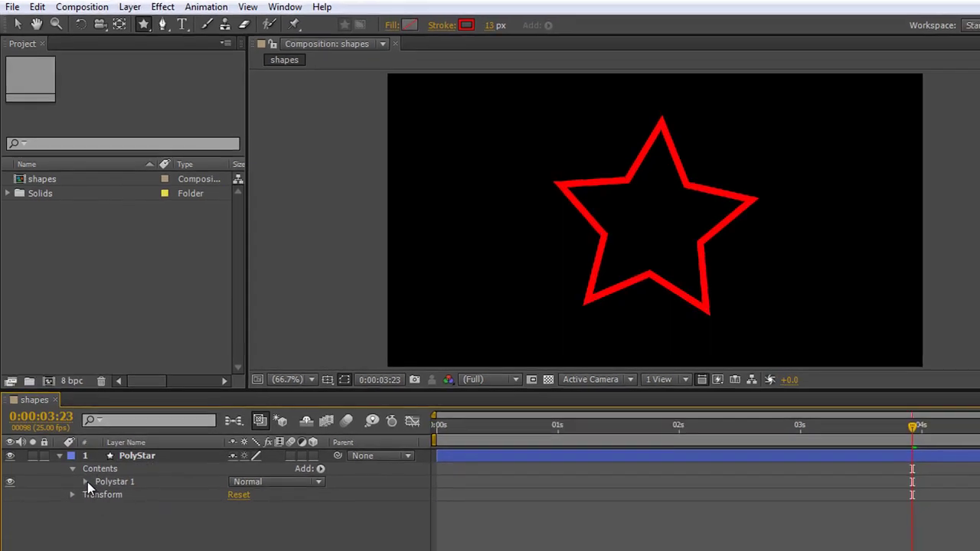
- Expand the Polystar Path 1 properties and set the star's number of points to 9
left_click(87, 507)
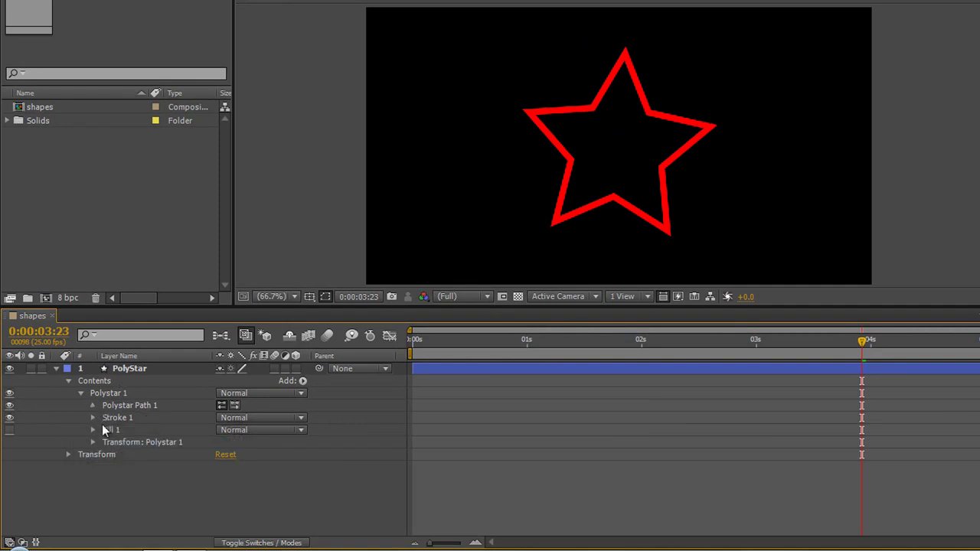
left_click(93, 405)
left_click_drag(335, 307, 333, 291)
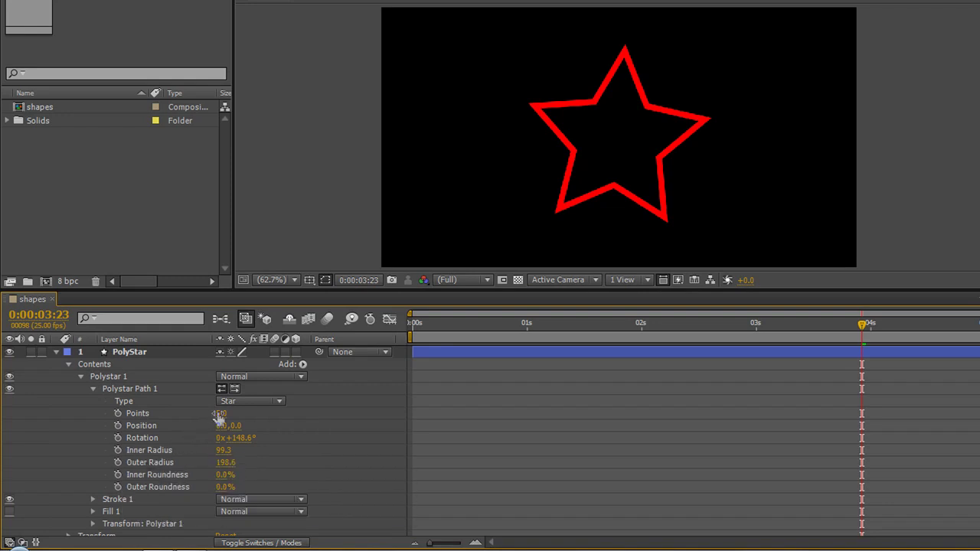
left_click_drag(222, 414, 231, 414)
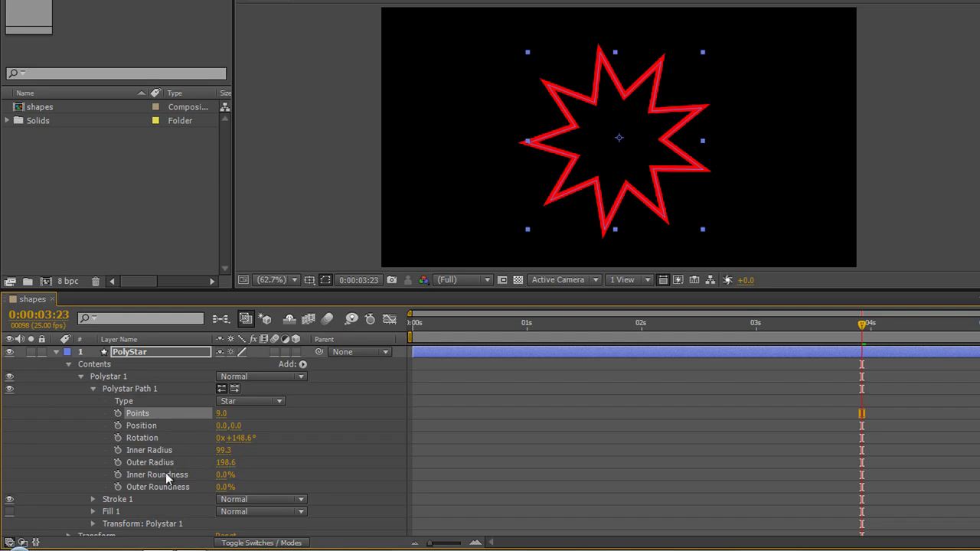
- Set the star's inner radius to 96.3, outer radius to 186.6, inner roundness to 860% and outer roundness to 199%
left_click_drag(222, 458, 863, 496)
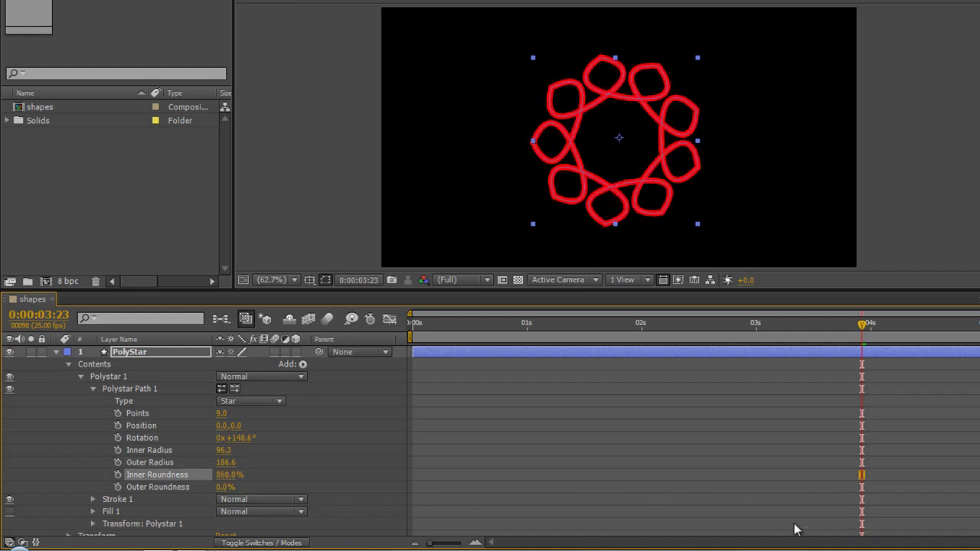
left_click_drag(223, 487, 357, 473)
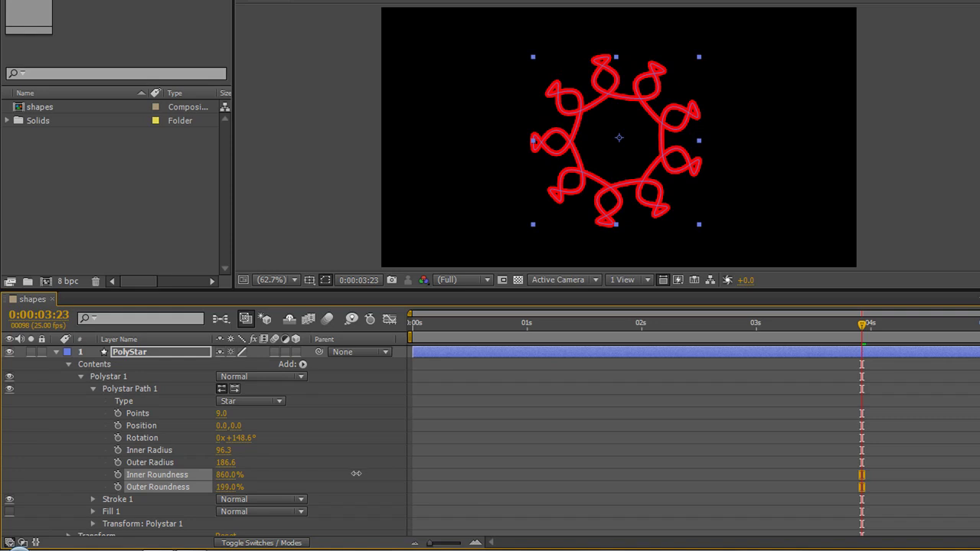
- Set the star's inner roundness to 2301%, outer radius to 458.6, inner radius to 87 and rotation to 134.6°
left_click(206, 474, "ctrl")
left_click_drag(228, 477, 491, 489)
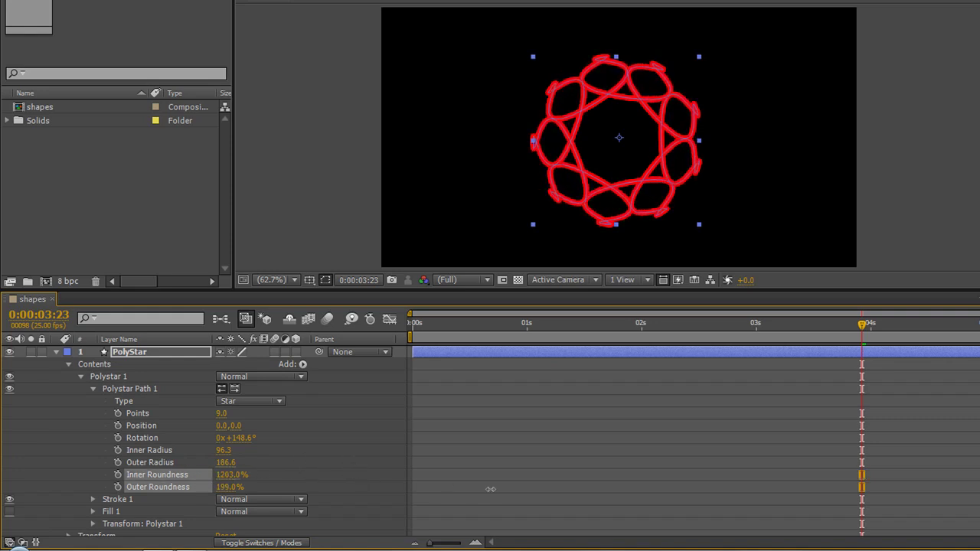
left_click_drag(836, 481, 353, 448)
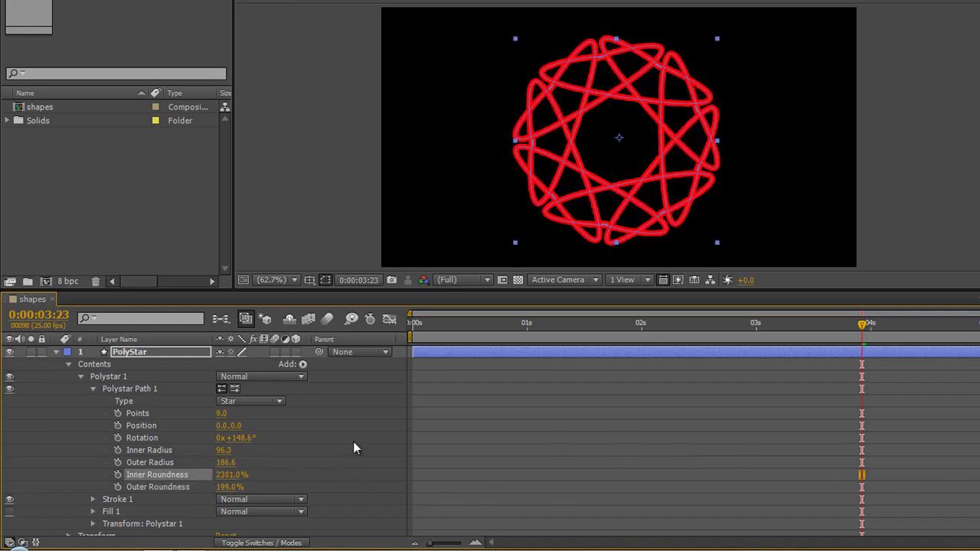
left_click_drag(226, 462, 425, 462)
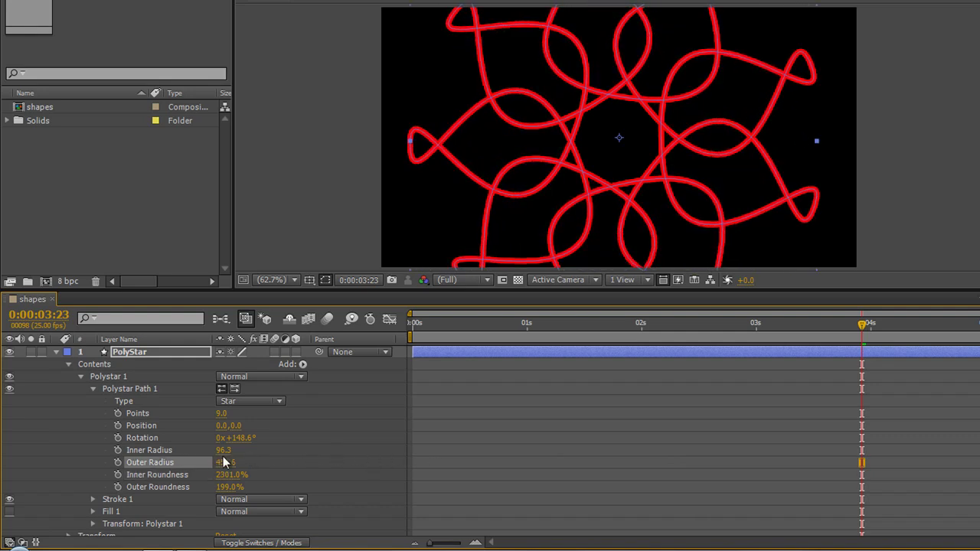
left_click_drag(227, 450, 195, 475)
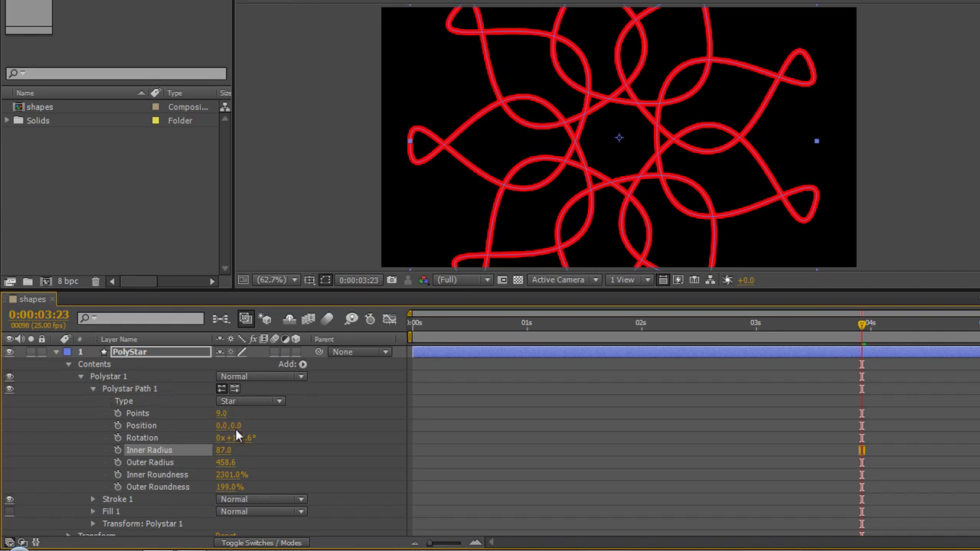
mouse_move(241, 438)
left_mouse_down()
mouse_move(303, 444)
mouse_move(216, 447)
mouse_move(243, 446)
left_mouse_up()
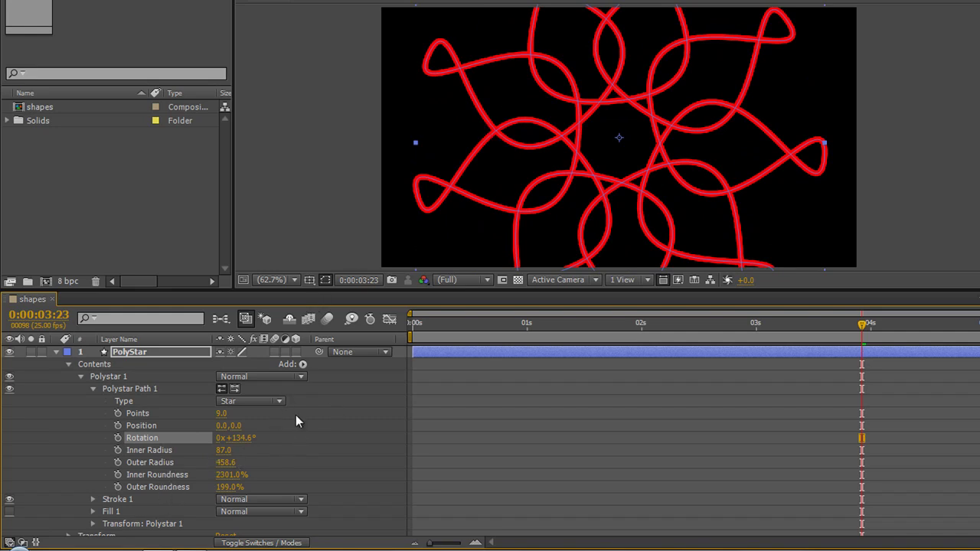
- Expand the Stroke 1 properties and start animating the stroke color with a red keyframe at 0:00:00:00
scroll(296, 422, "down", 1)
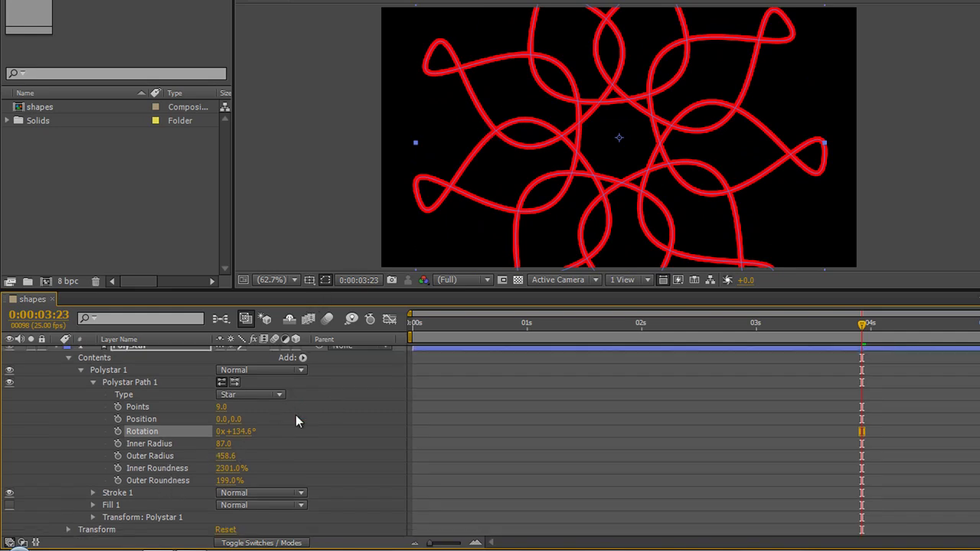
left_click(89, 492)
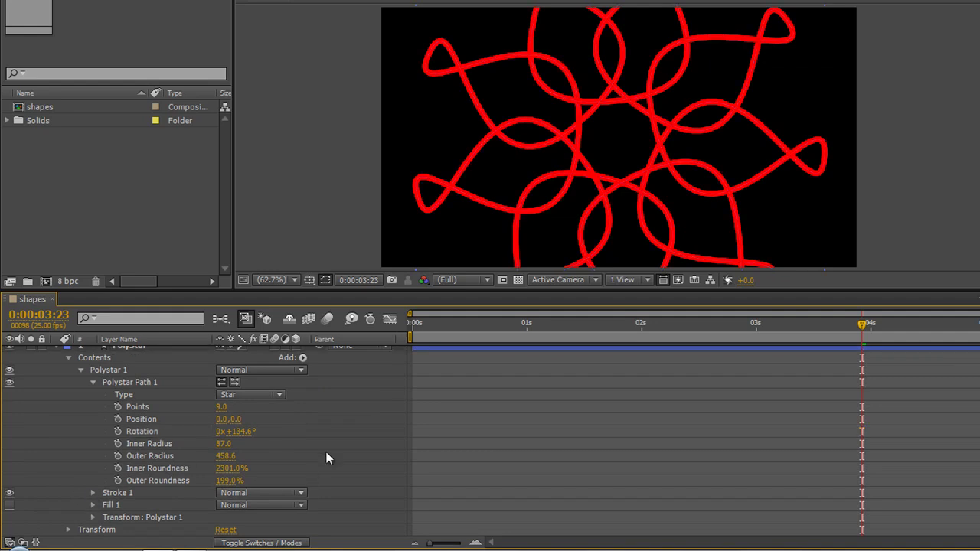
left_click(93, 493)
scroll(235, 446, "down", 4)
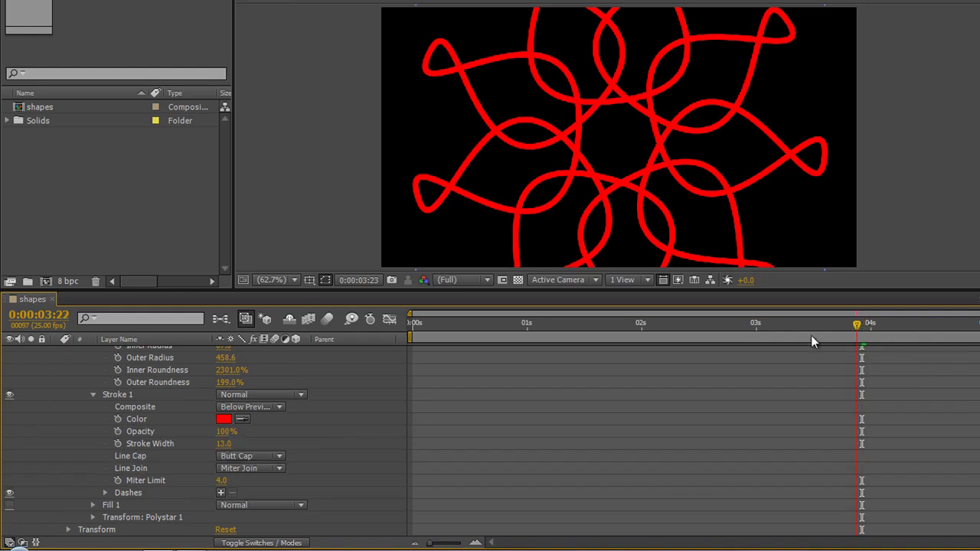
left_click_drag(810, 335, 416, 377)
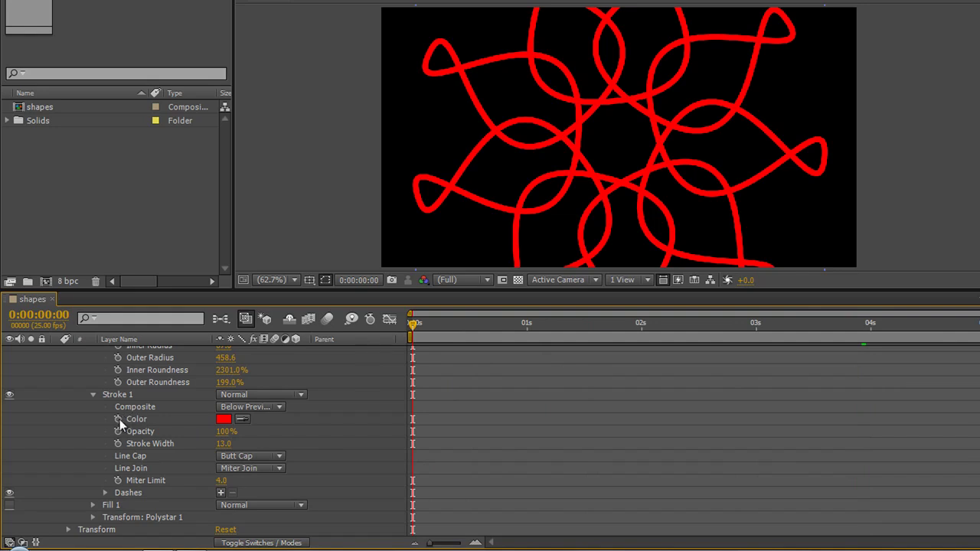
left_click(119, 418)
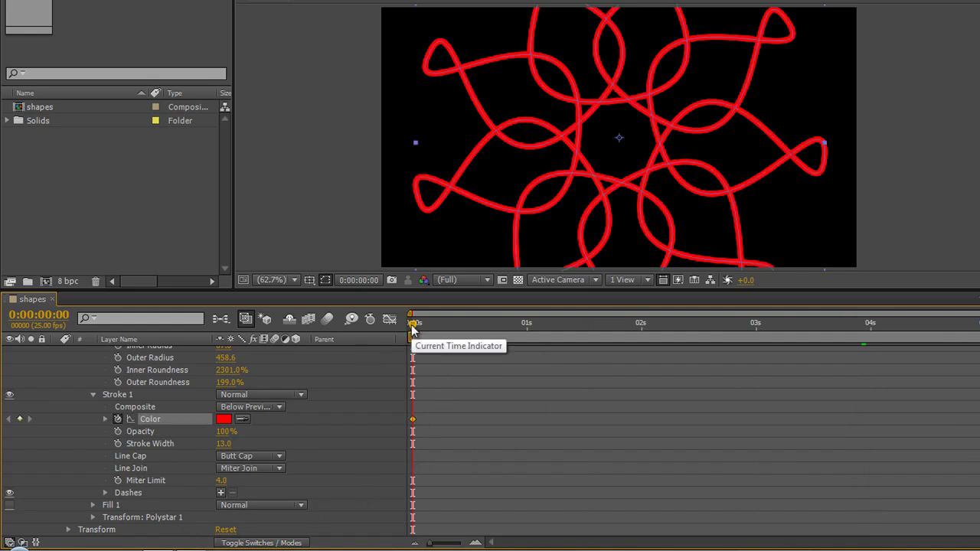
- Add a stroke color keyframe at 0:00:01:00 with the color changed to blue
left_click_drag(412, 331, 528, 329)
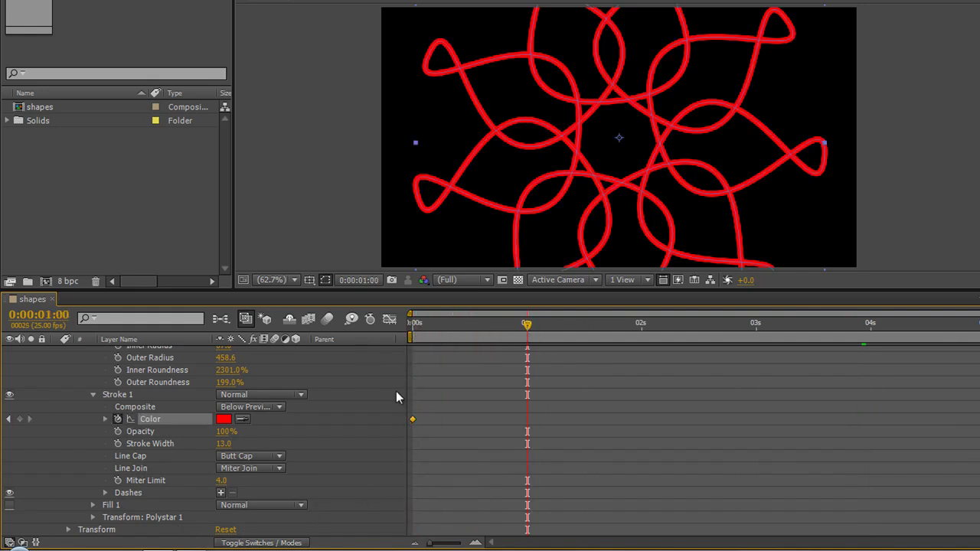
left_click(224, 419)
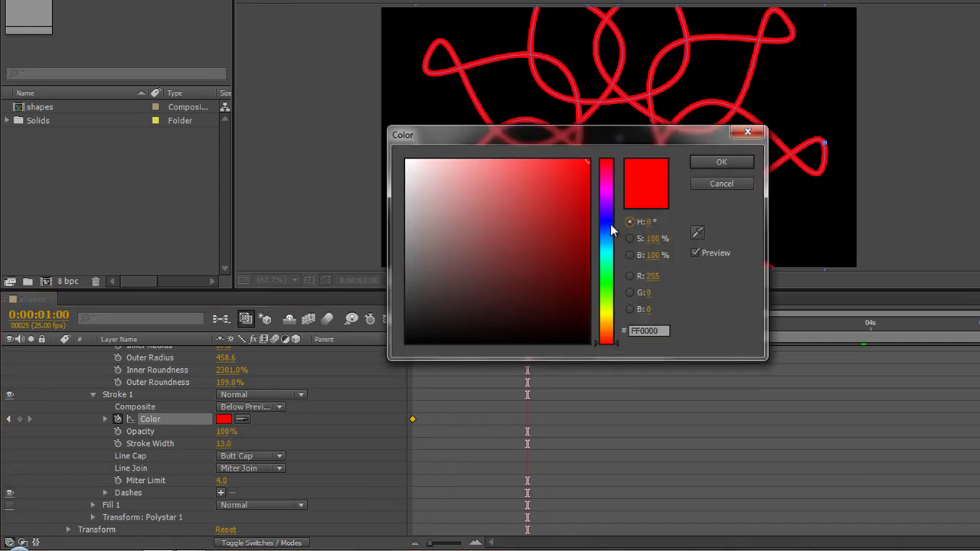
left_click(611, 221)
left_click(722, 163)
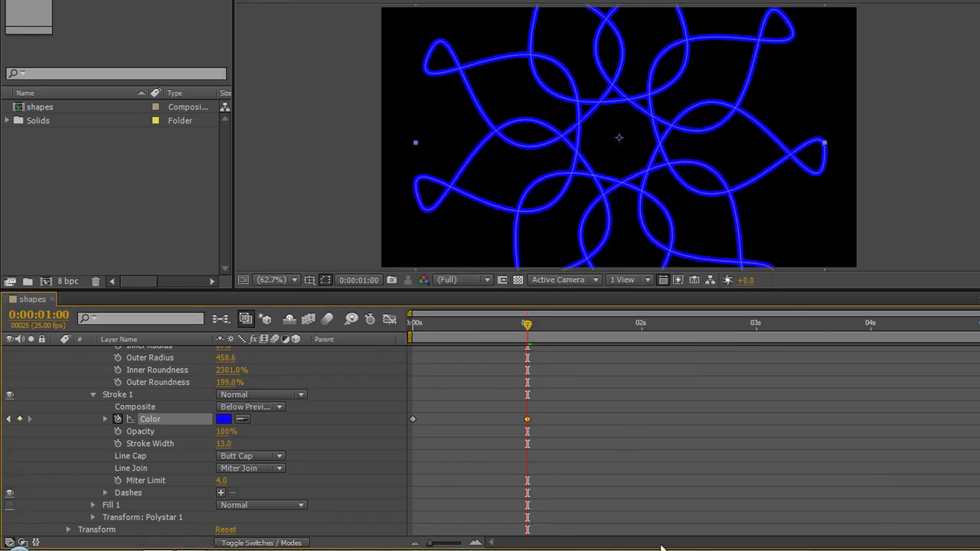
- Add a stroke color keyframe at 0:00:02:00 with the color changed to green
left_click_drag(528, 328, 642, 344)
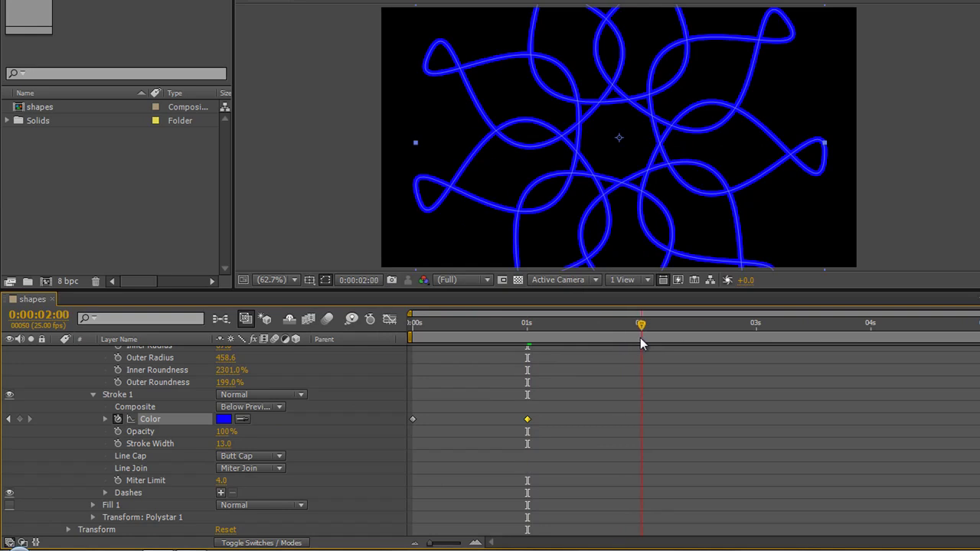
left_click(223, 420)
left_click(610, 284)
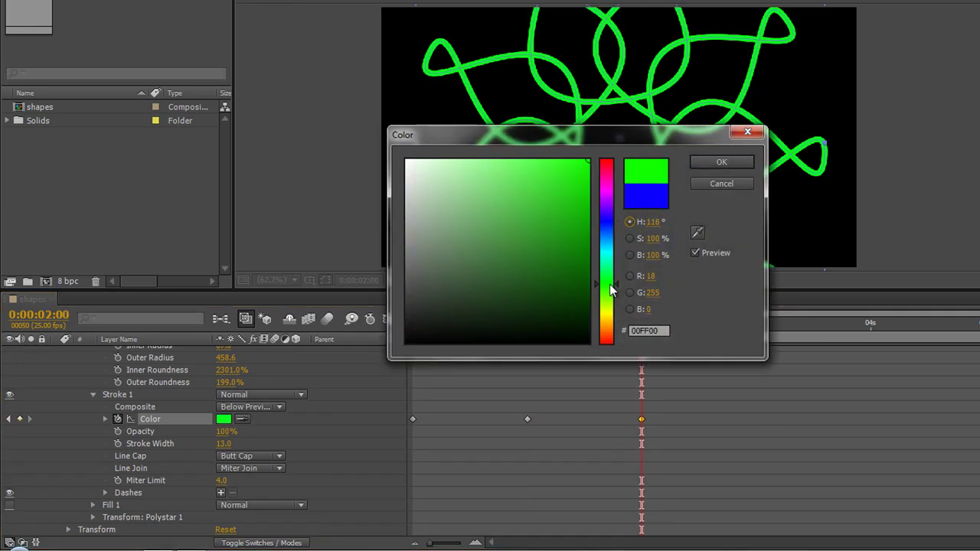
left_click(722, 162)
- Add a stroke color keyframe at 0:00:03:00 with the color set to yellow CAD60A
left_click_drag(642, 328, 756, 346)
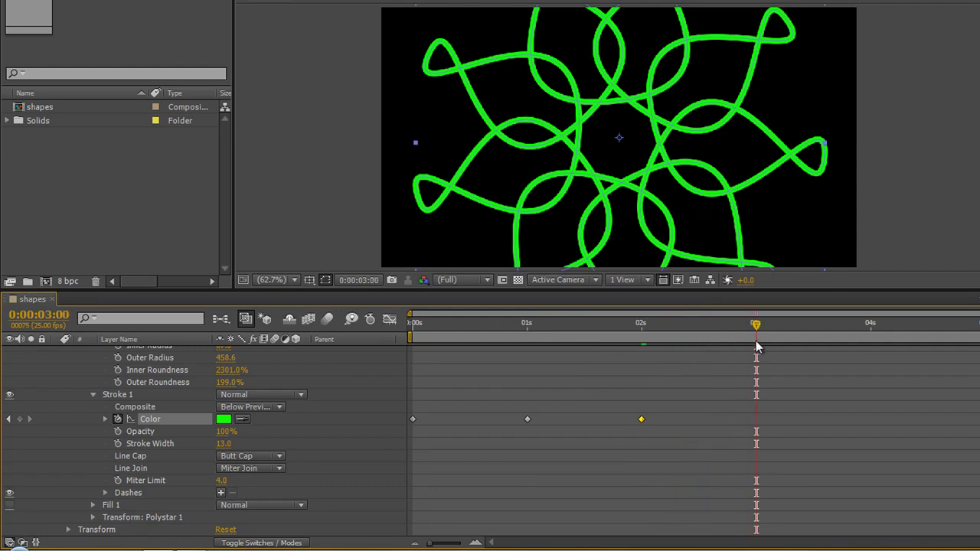
left_click(224, 419)
left_click_drag(612, 301, 609, 313)
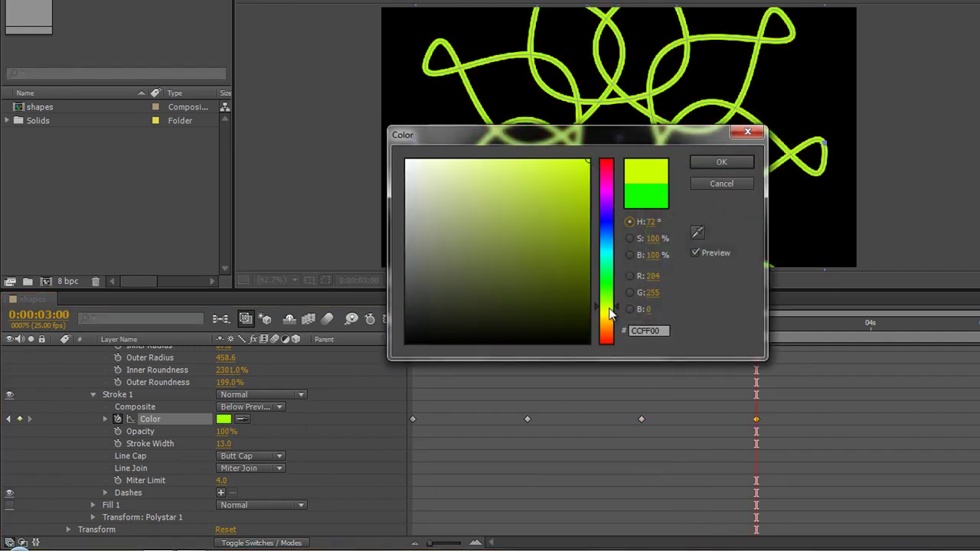
mouse_move(571, 198)
left_mouse_down()
mouse_move(564, 183)
mouse_move(584, 188)
left_mouse_up()
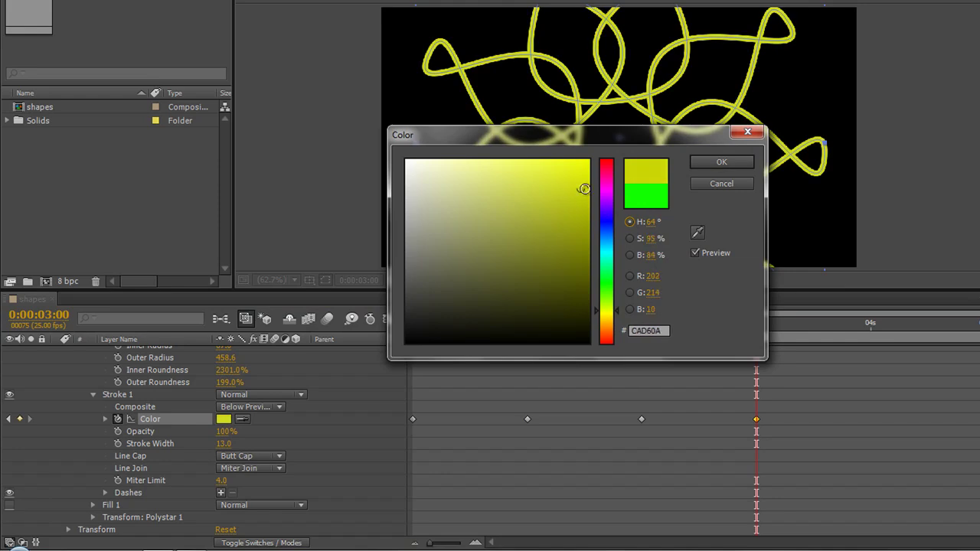
left_click(720, 163)
- Preview the color animation back to 0:00:02:06, then add dashes to the stroke with a dash of 44 and an offset of 116
mouse_move(756, 331)
left_mouse_down()
mouse_move(463, 371)
mouse_move(398, 366)
mouse_move(534, 381)
mouse_move(753, 381)
mouse_move(416, 390)
mouse_move(553, 410)
mouse_move(669, 405)
left_mouse_up()
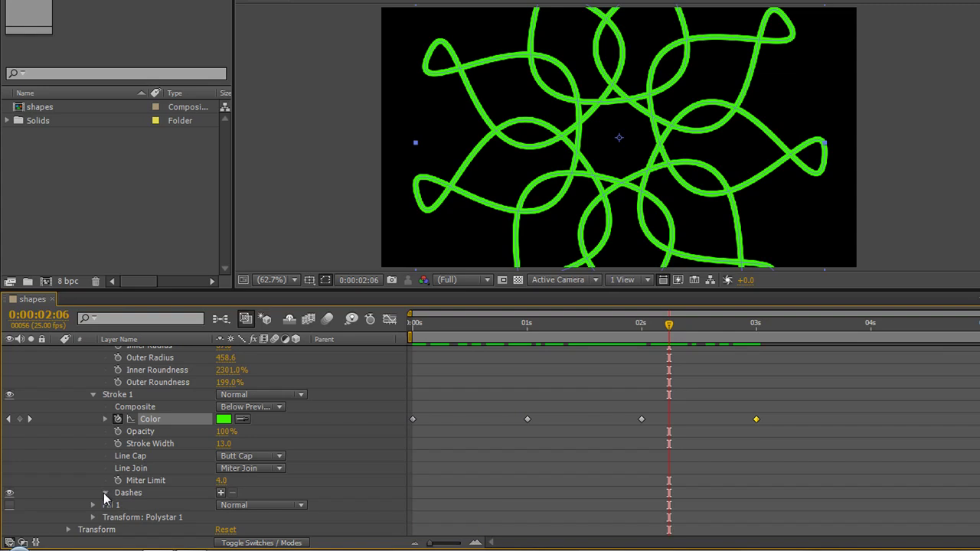
left_click(220, 494)
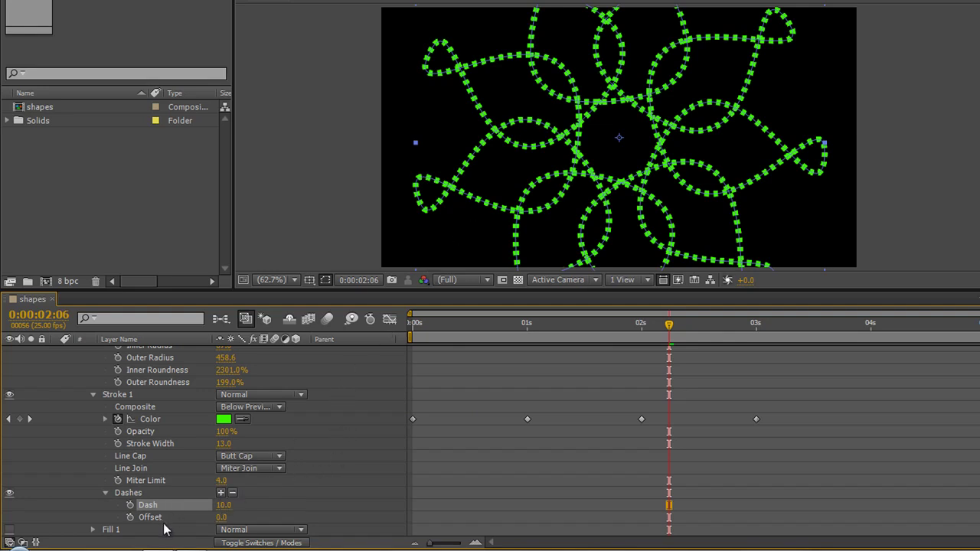
left_click_drag(218, 512, 254, 513)
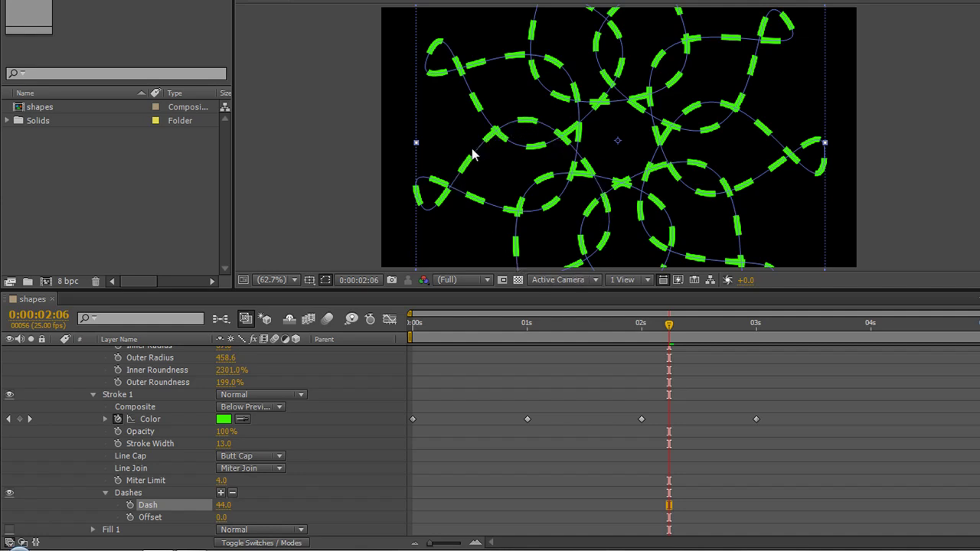
left_click_drag(222, 518, 260, 467)
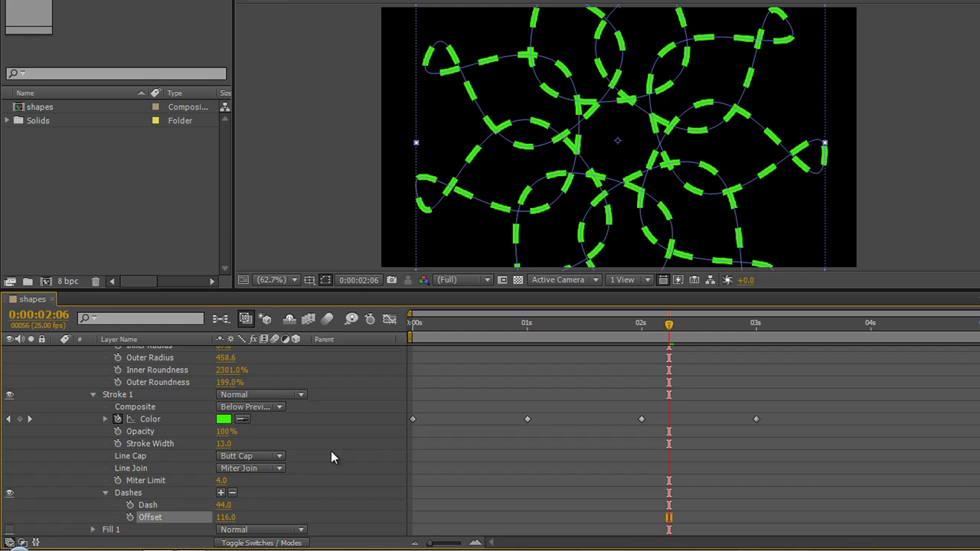
- Expand Transform: Polystar 1 and set the star's skew to -30 and its skew axis to 191°
scroll(147, 431, "up", 4)
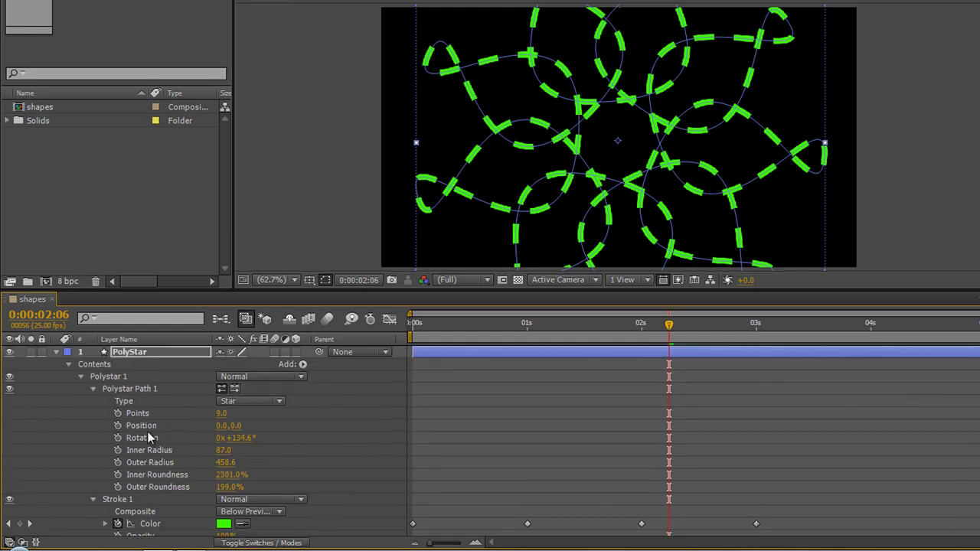
scroll(115, 391, "down", 5)
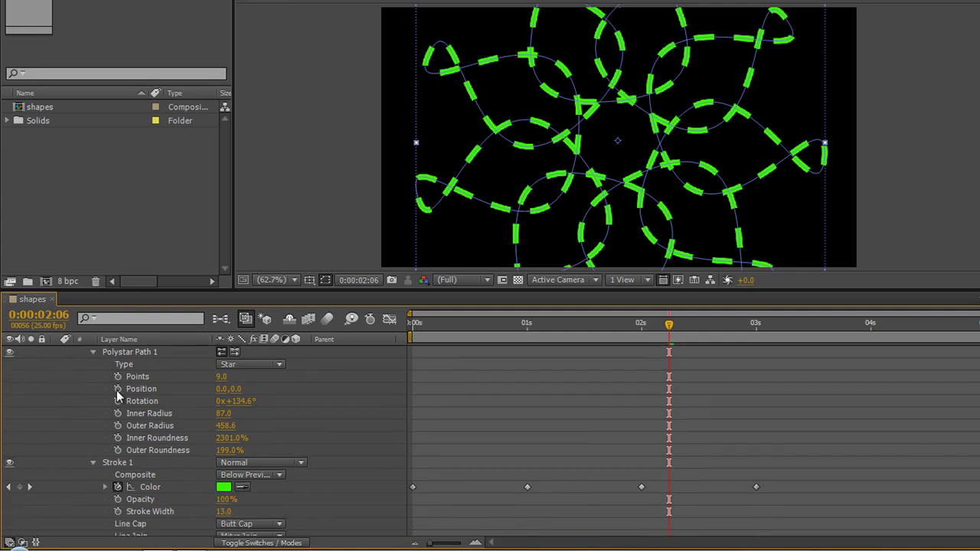
left_click(93, 517)
scroll(303, 487, "down", 3)
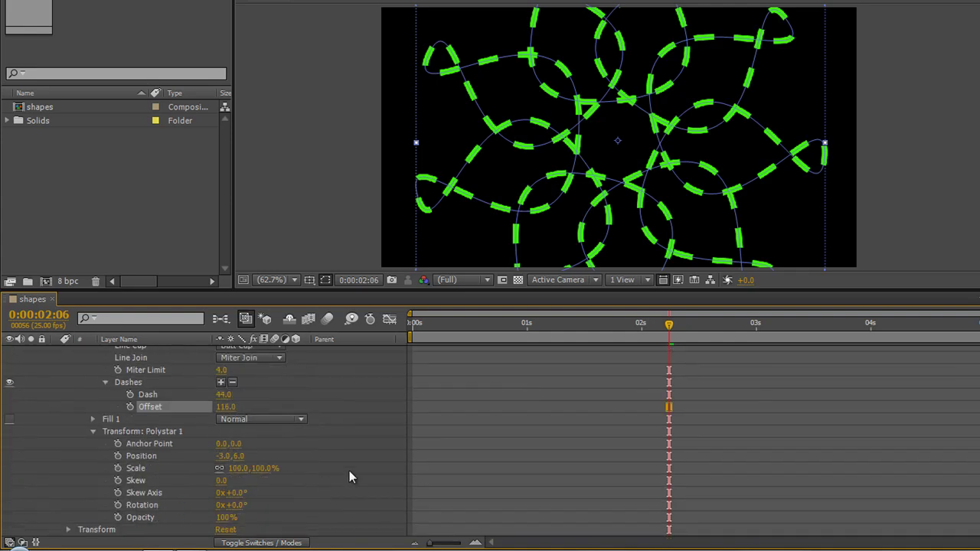
left_click_drag(222, 482, 350, 474)
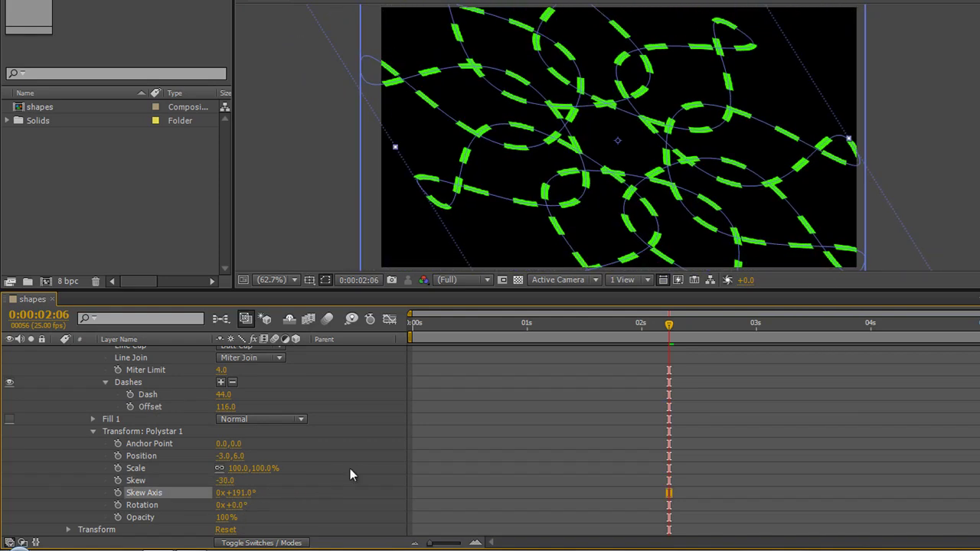
- Set the polystar path's inner roundness to 1759.6% and outer roundness to 1488.2%
scroll(200, 463, "up", 5)
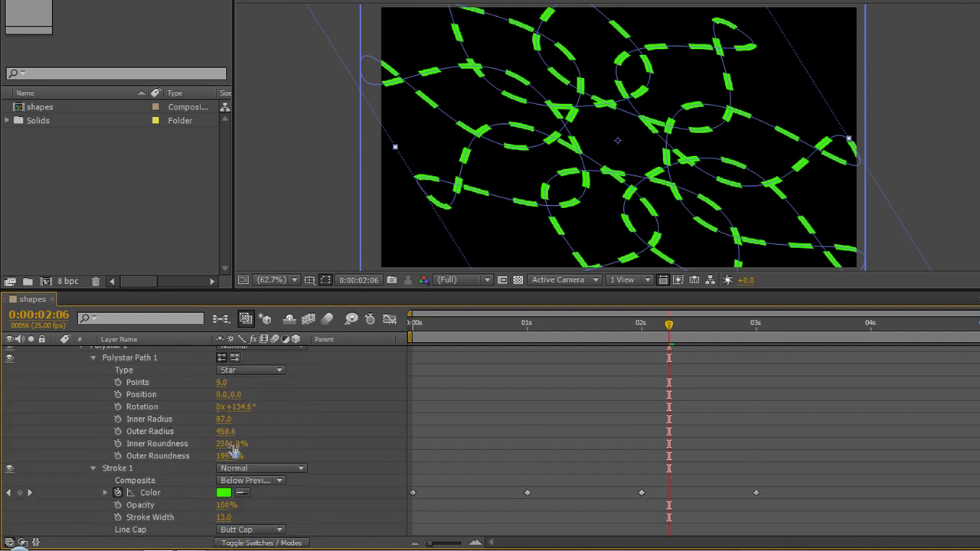
left_click_drag(233, 450, 180, 473)
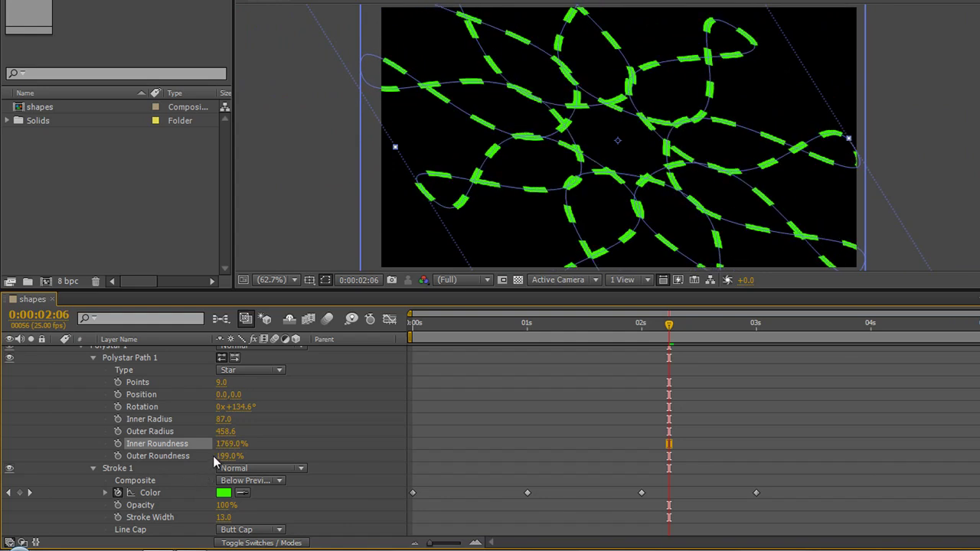
left_click_drag(227, 452, 165, 450)
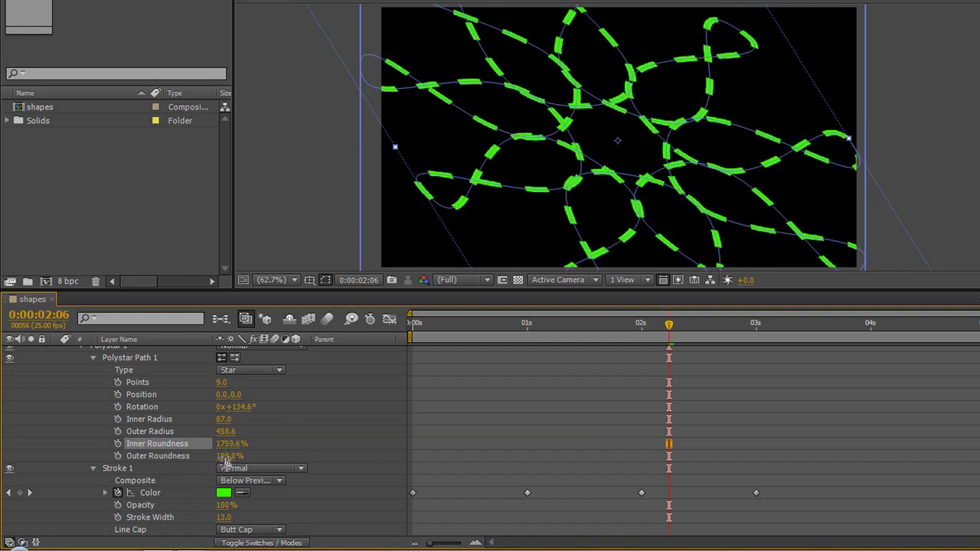
left_click_drag(226, 460, 338, 514)
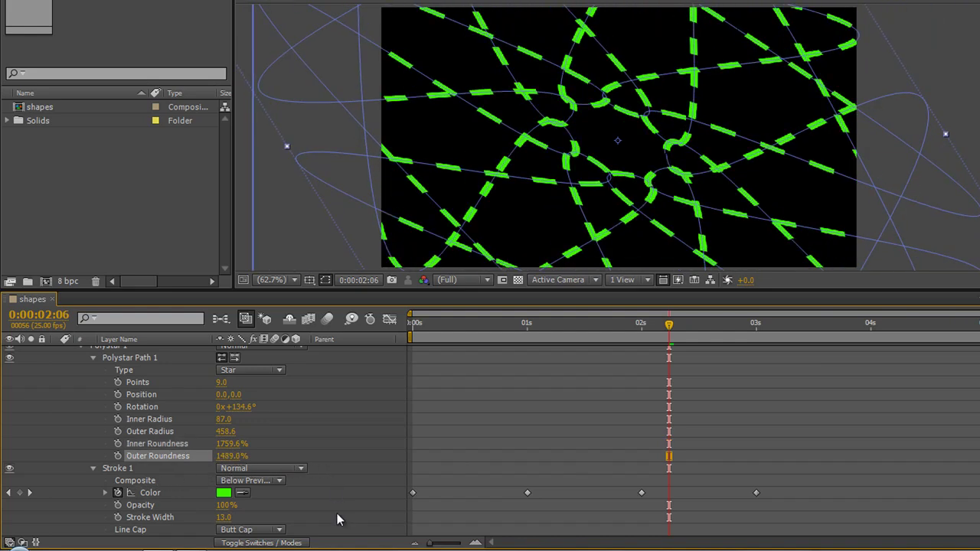
mouse_move(230, 458)
left_mouse_down()
mouse_move(161, 465)
mouse_move(224, 465)
left_mouse_up()
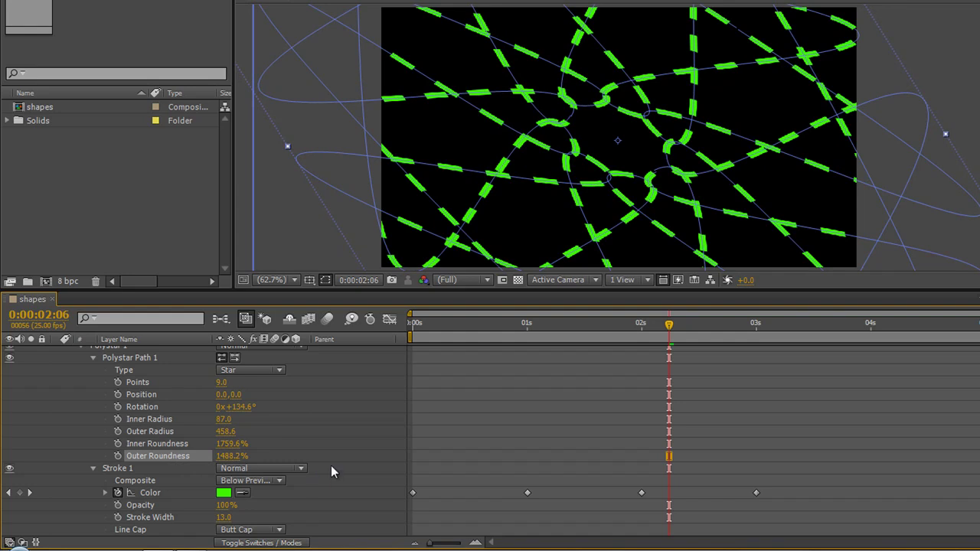
scroll(331, 466, "up", 2)
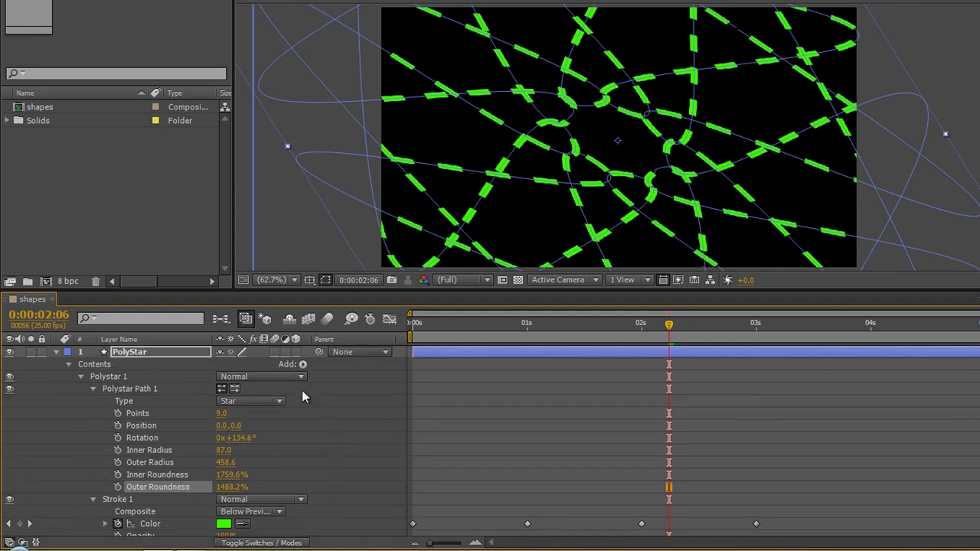